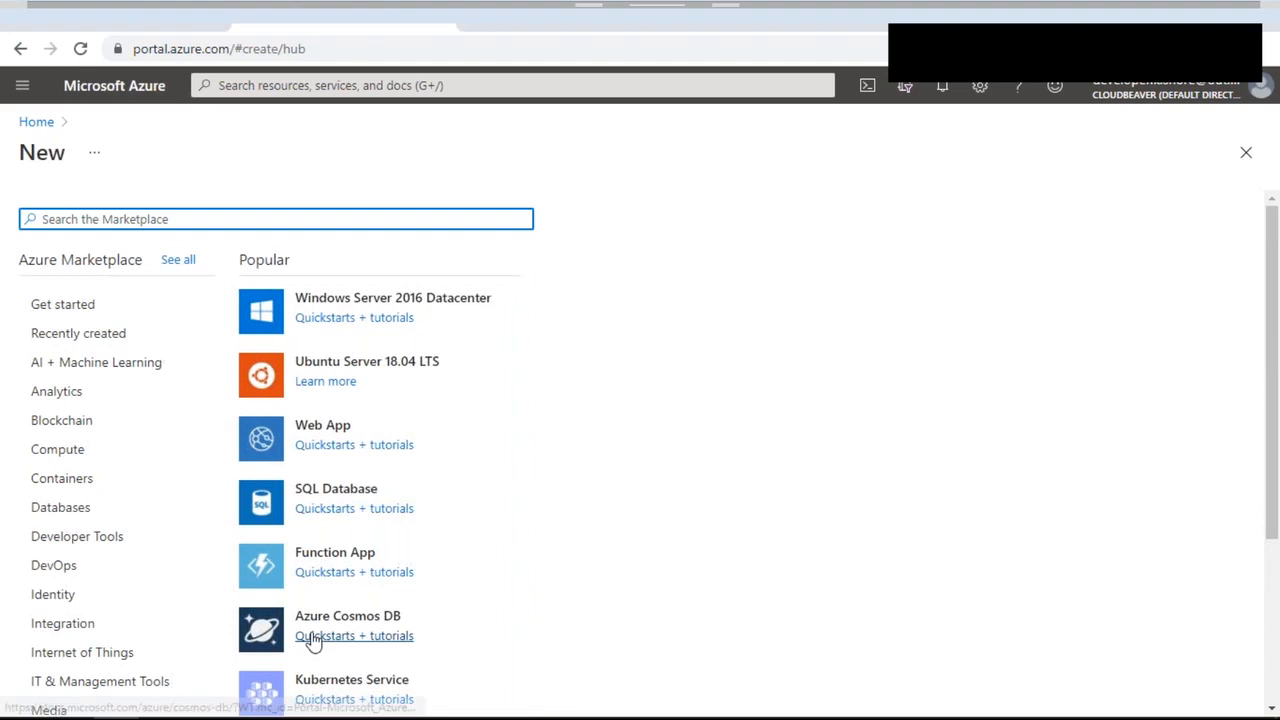
- Begin creating a Container Instances resource from the Containers category of the Marketplace
click(83, 481)
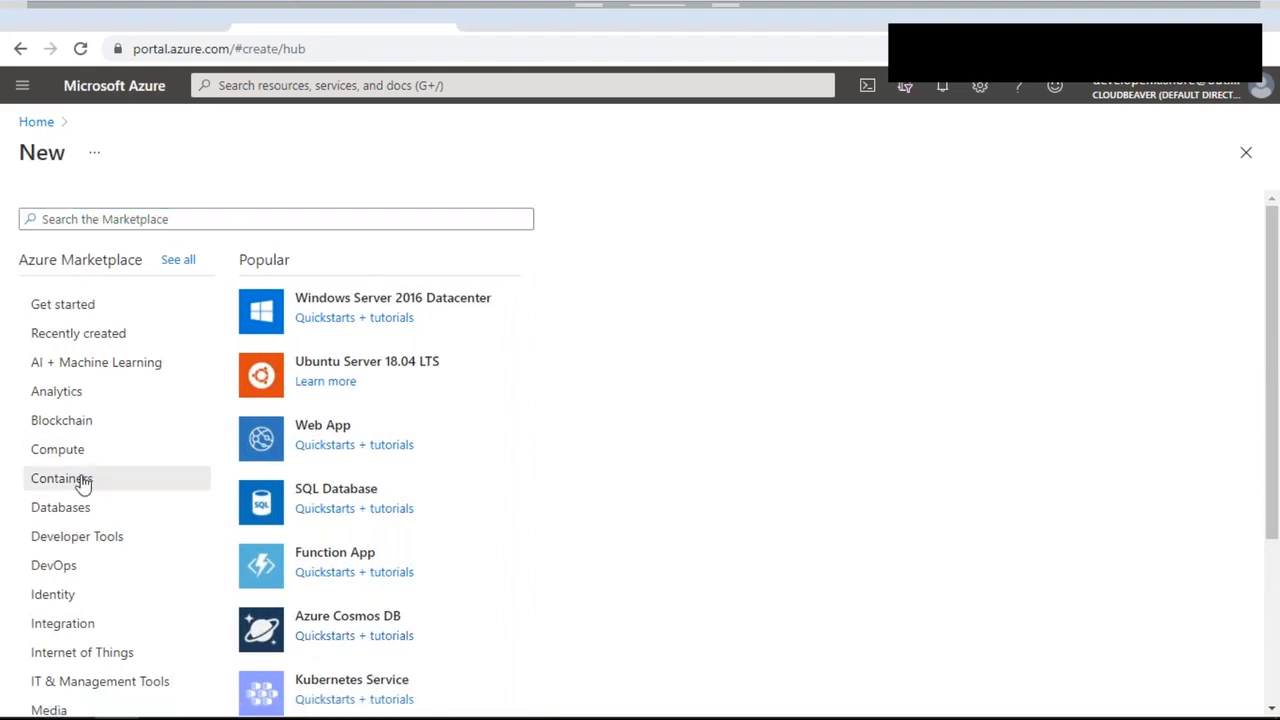
click(83, 481)
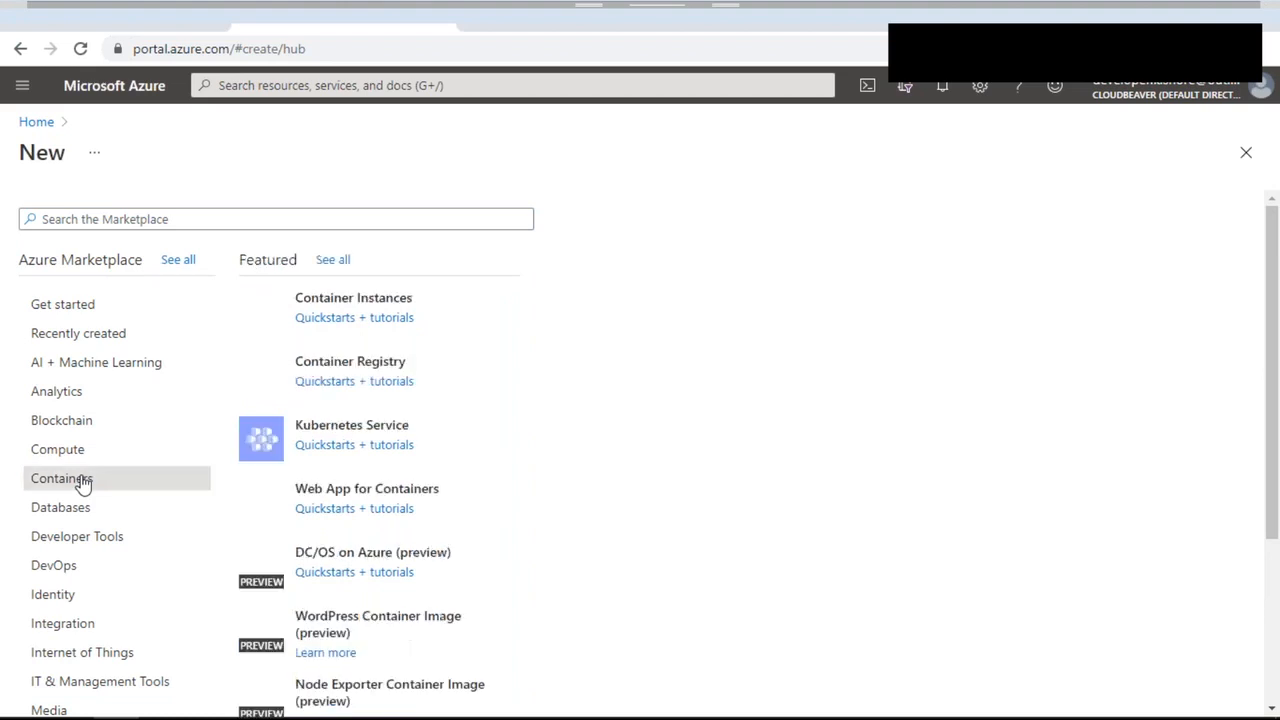
click(352, 309)
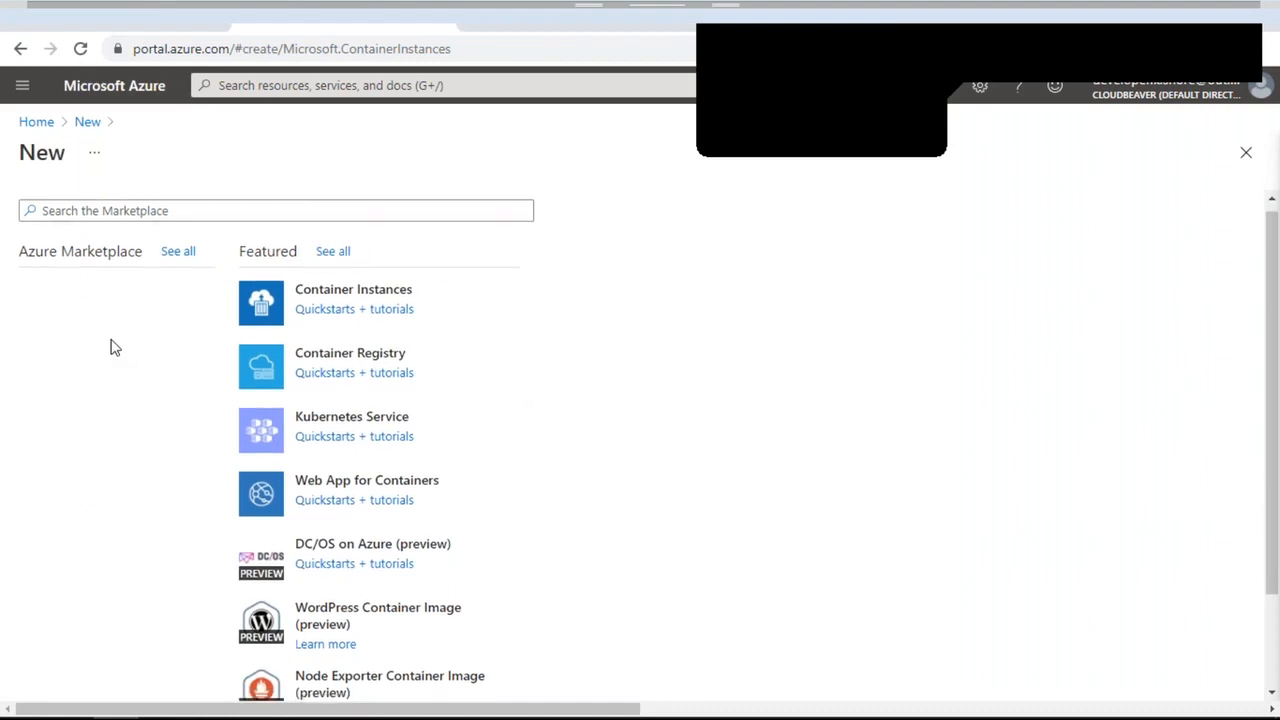
scroll(305, 330, down, 2)
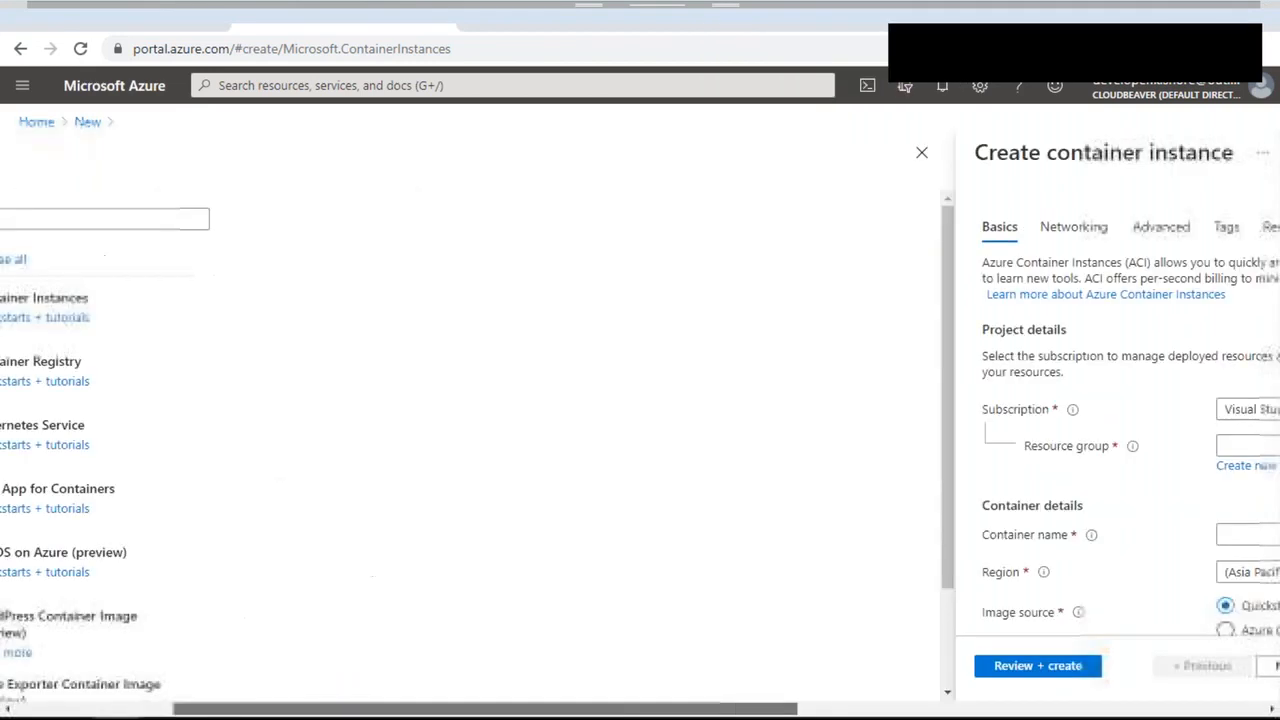
- Create a new resource group named Container-RG for the container instance
click(360, 446)
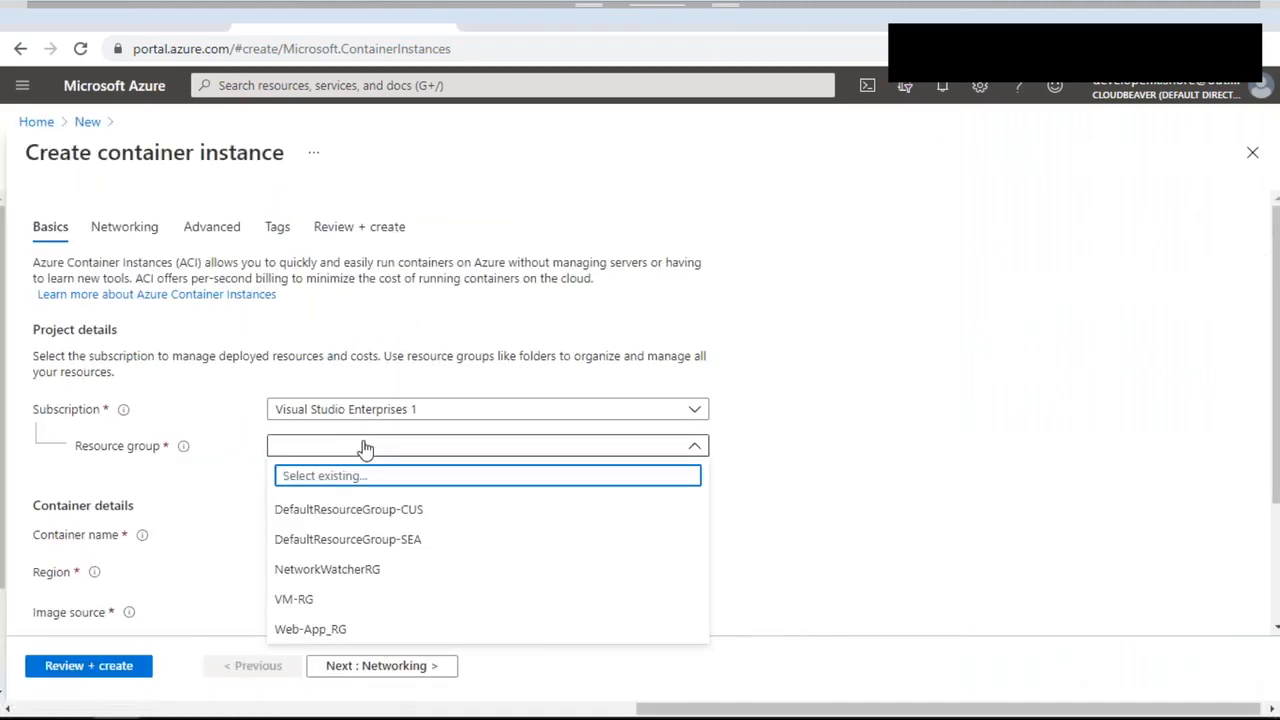
click(910, 420)
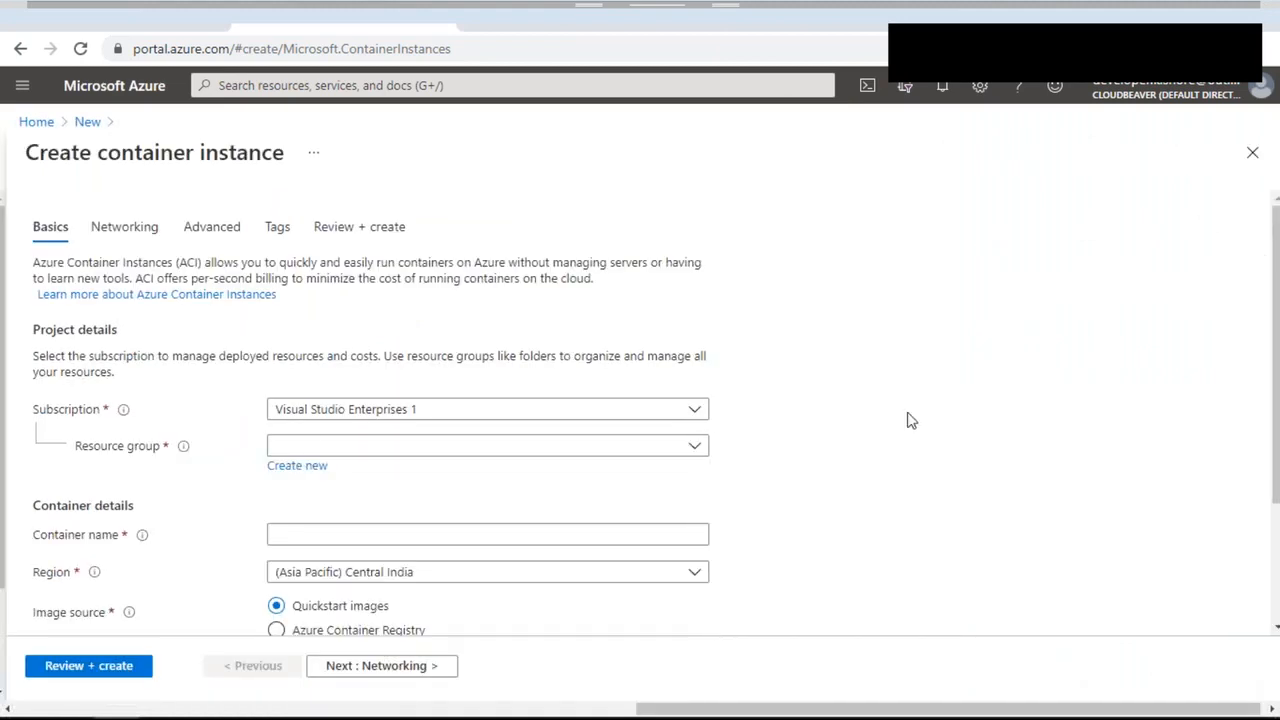
click(297, 466)
text(Co)
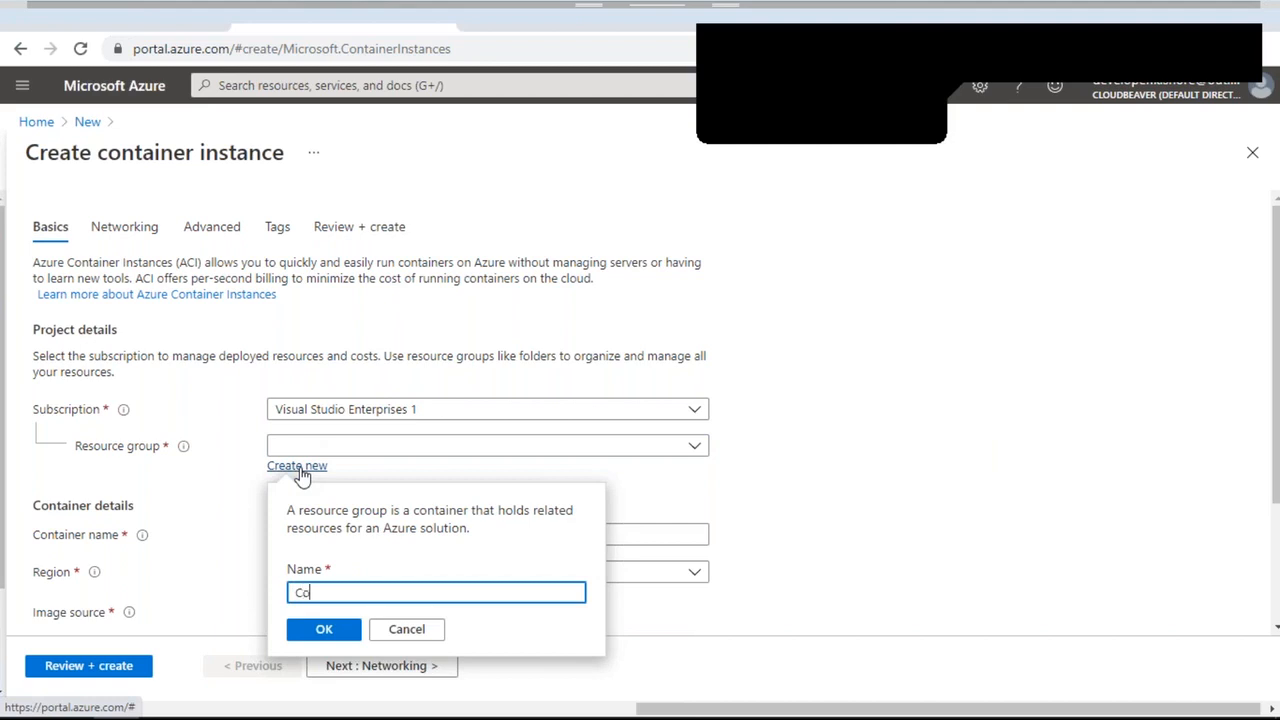
text(ntainer-RG)
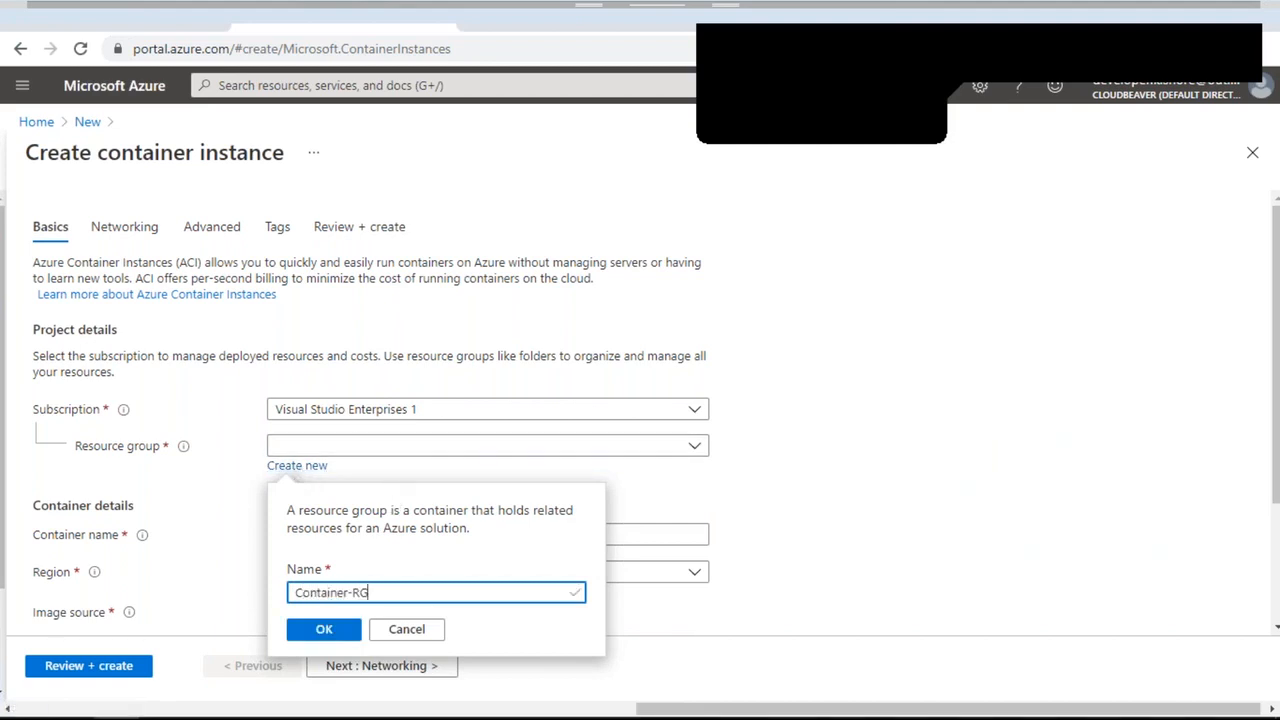
click(332, 638)
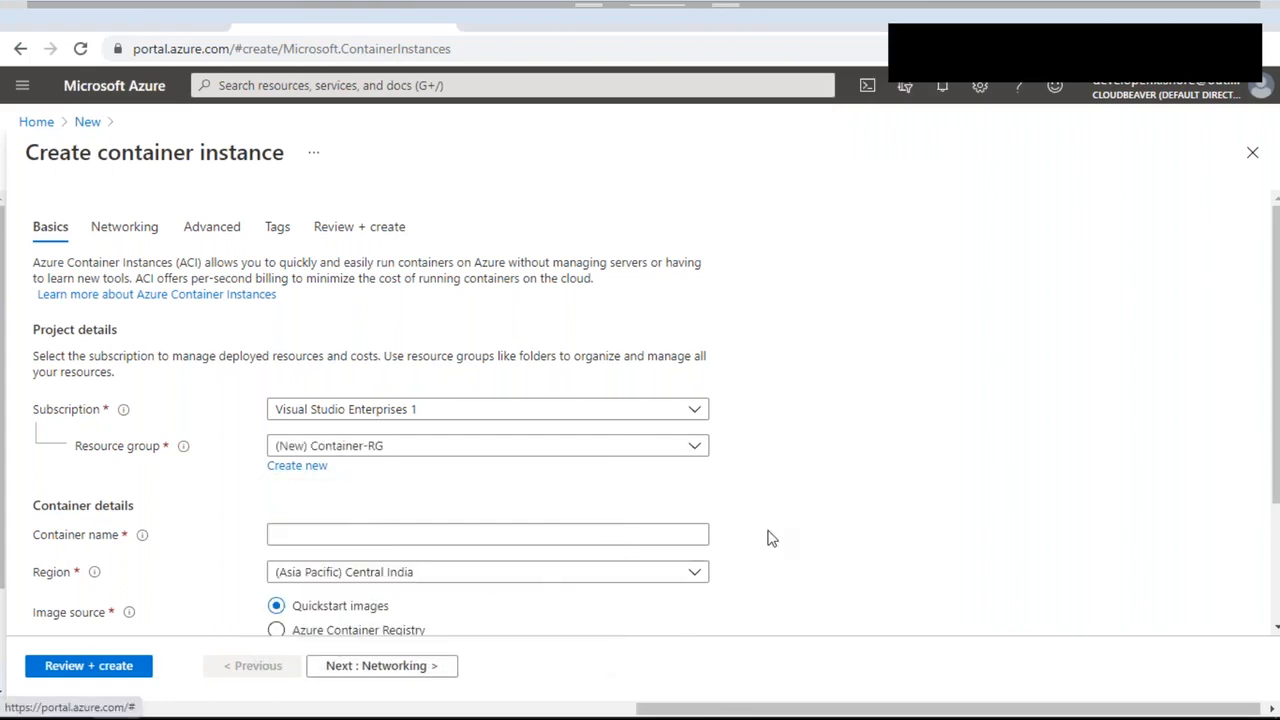
- Name the container mycontainer
drag(30, 153, 277, 157)
double_click(277, 157)
click(1045, 448)
click(622, 532)
text(myapp)
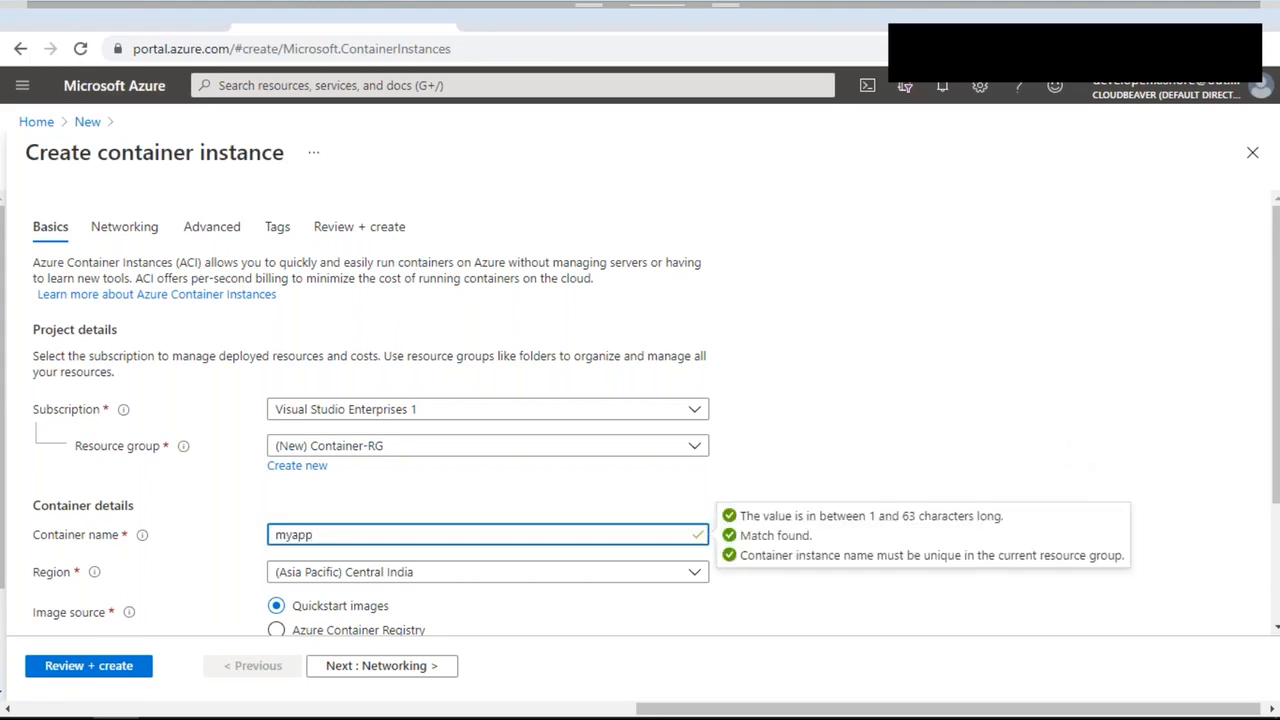
key(ctrl+a)
text(mycobtainer)
key(ctrl+a)
text(mycontainer)
- Choose the quickstart image mcr.microsoft.com/windows/servercore:10.0.17763.1158-amd64 (Windows) for the container
scroll(789, 403, down, 3)
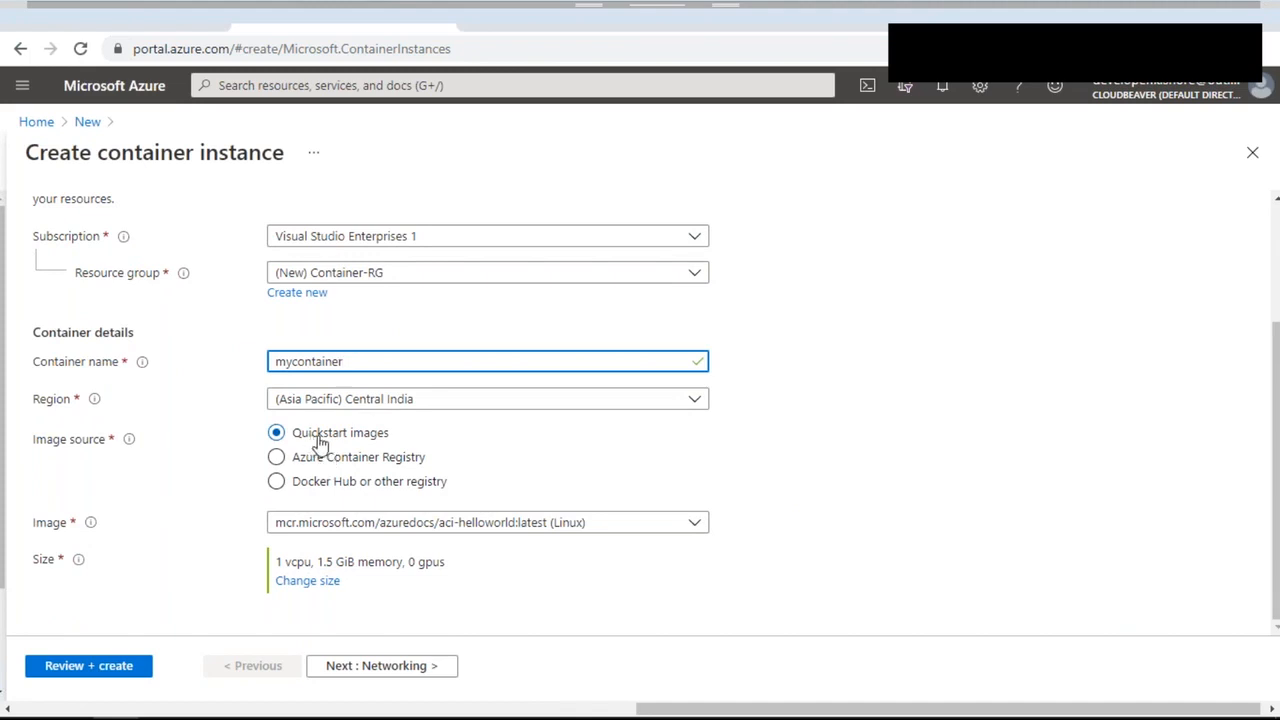
click(694, 525)
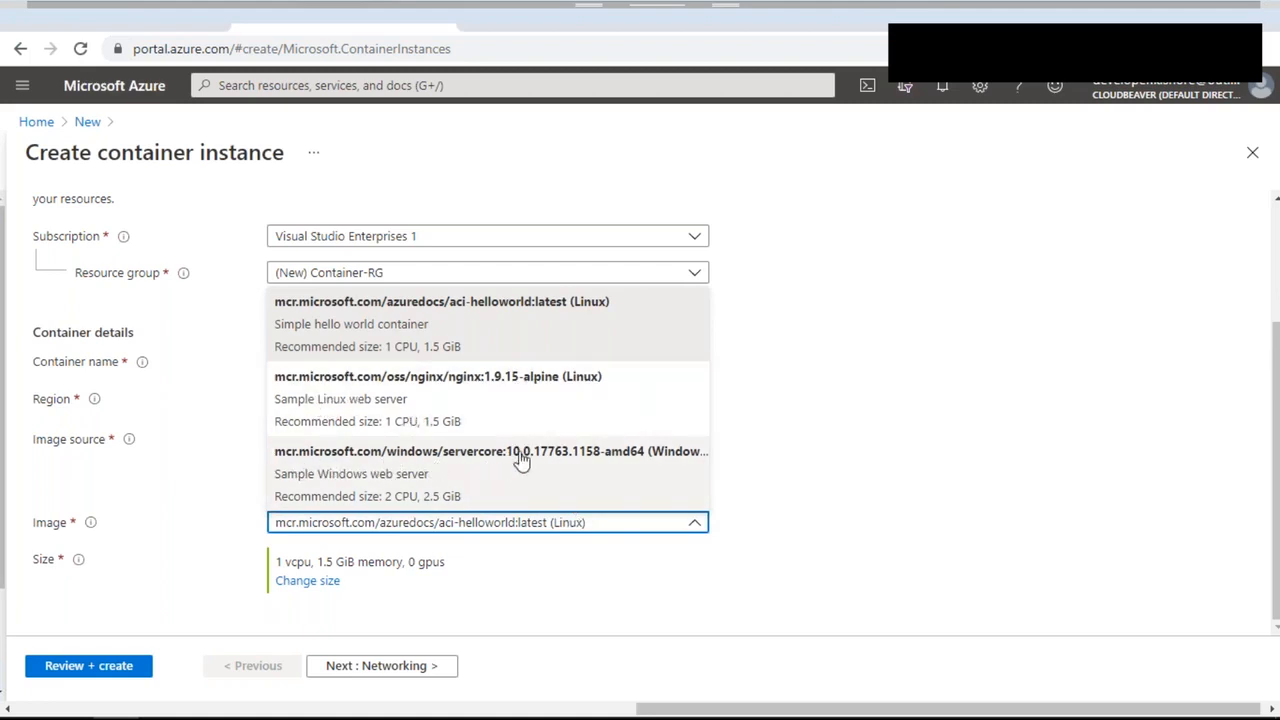
click(445, 474)
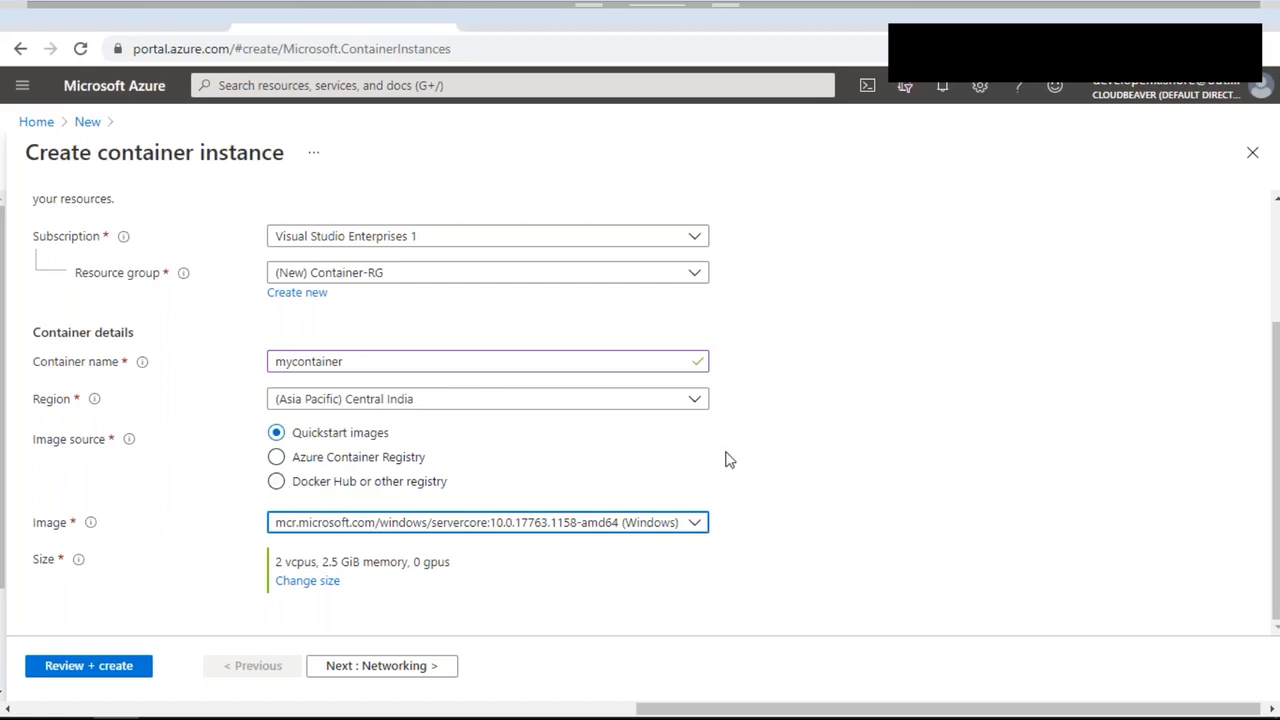
click(412, 524)
click(342, 483)
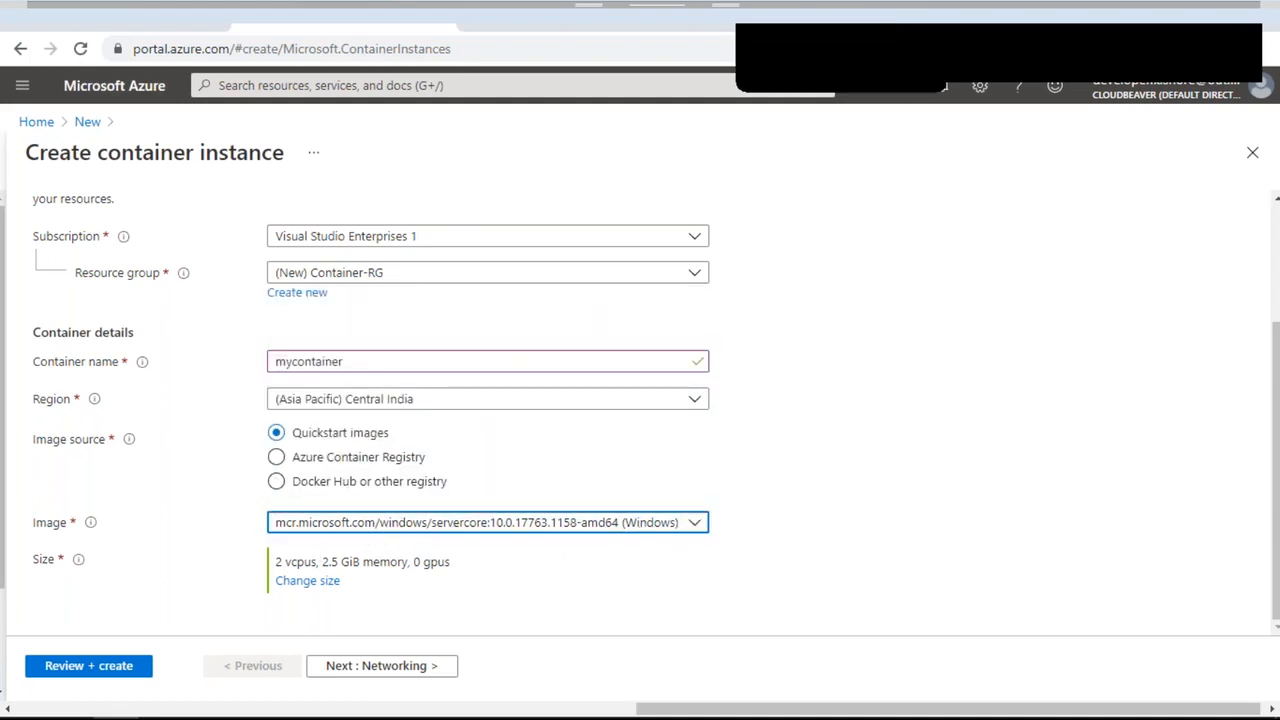
- Review and create the container instance, dismissing the browser's offer to save a password
click(84, 666)
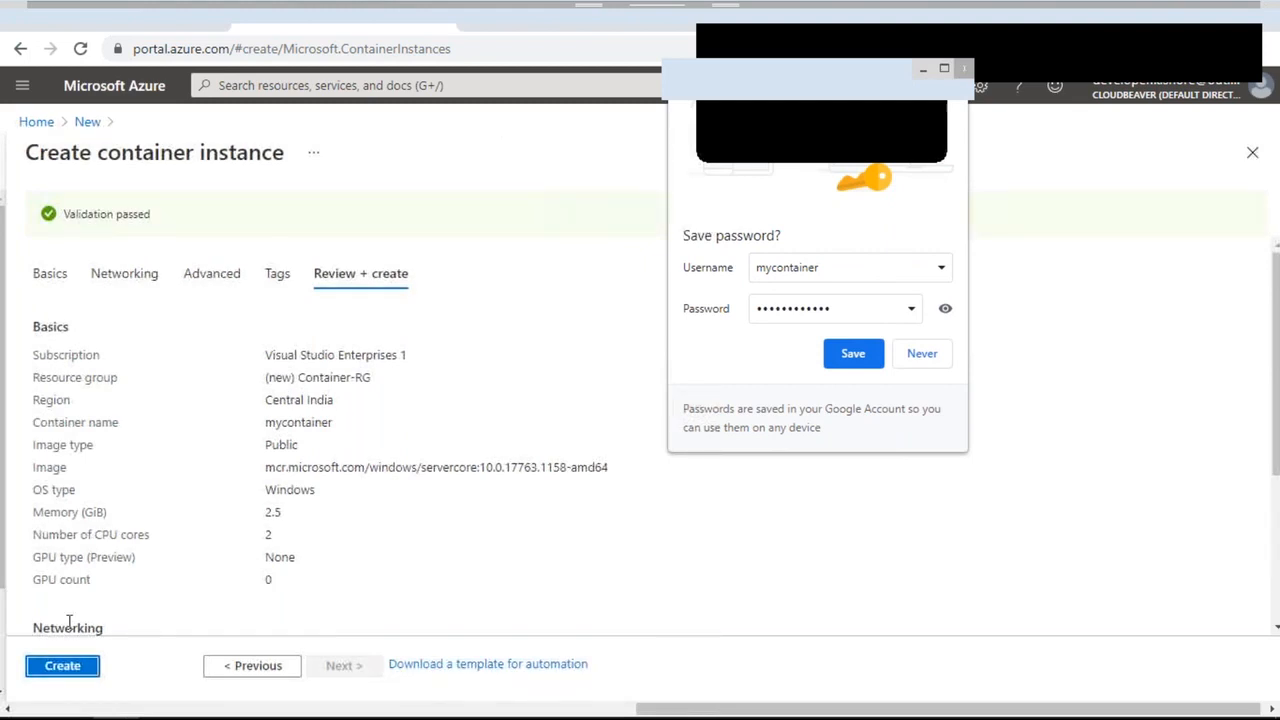
click(70, 668)
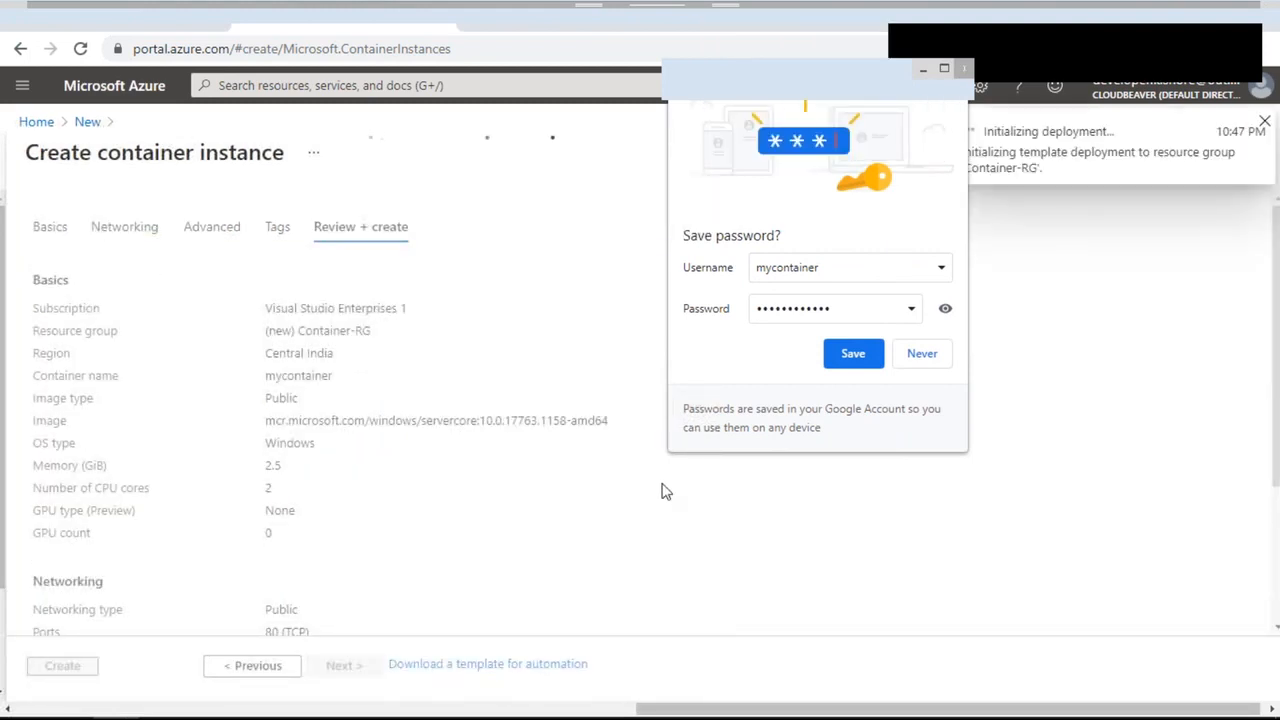
click(961, 69)
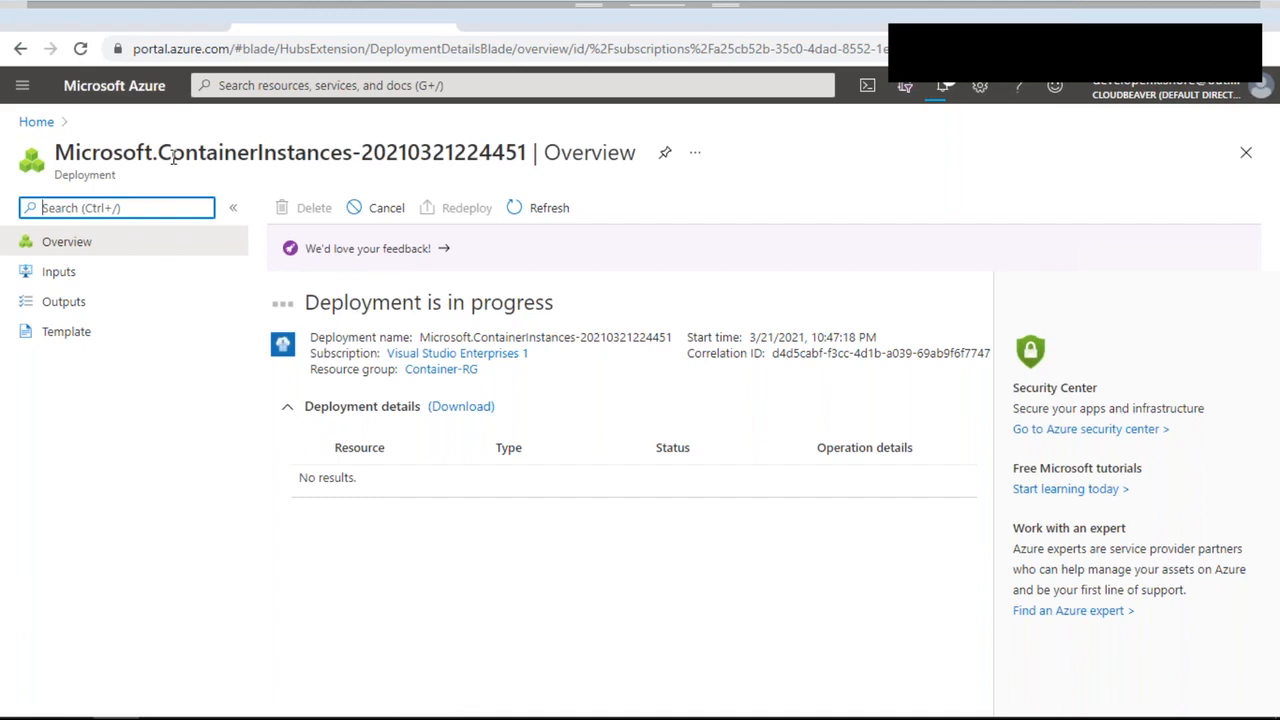
drag(158, 153, 320, 150)
drag(158, 153, 330, 154)
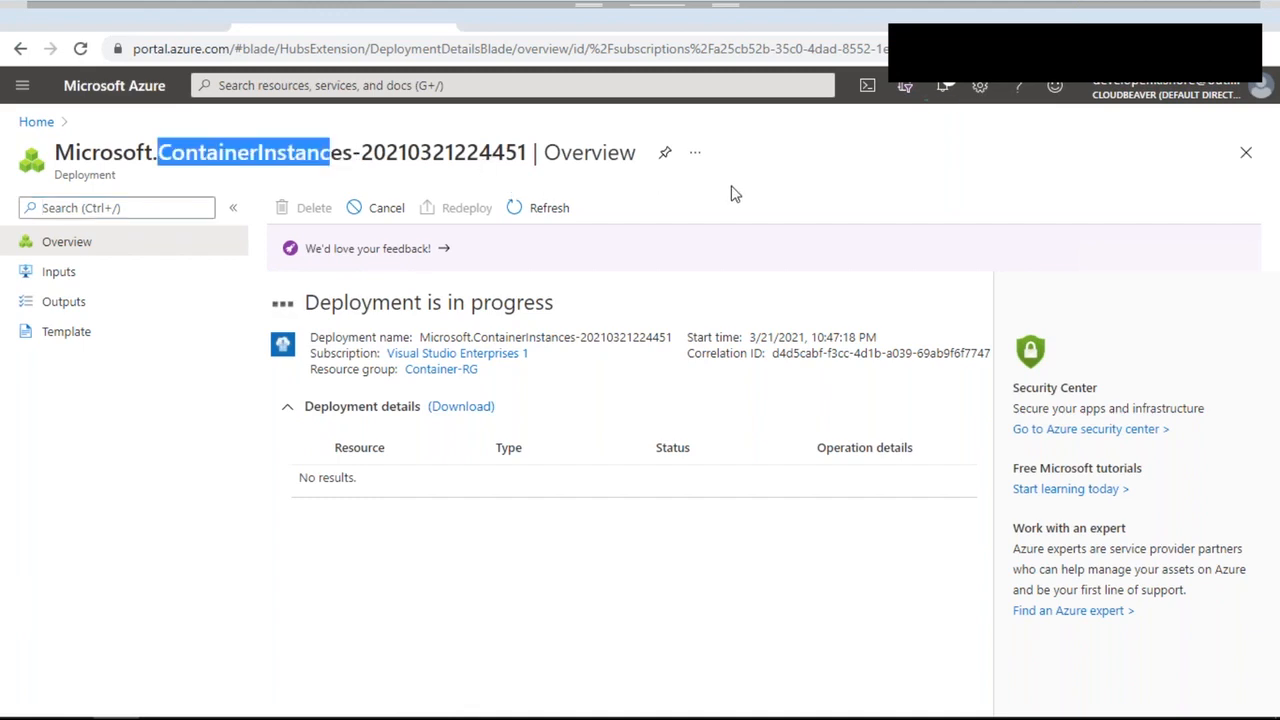
click(318, 146)
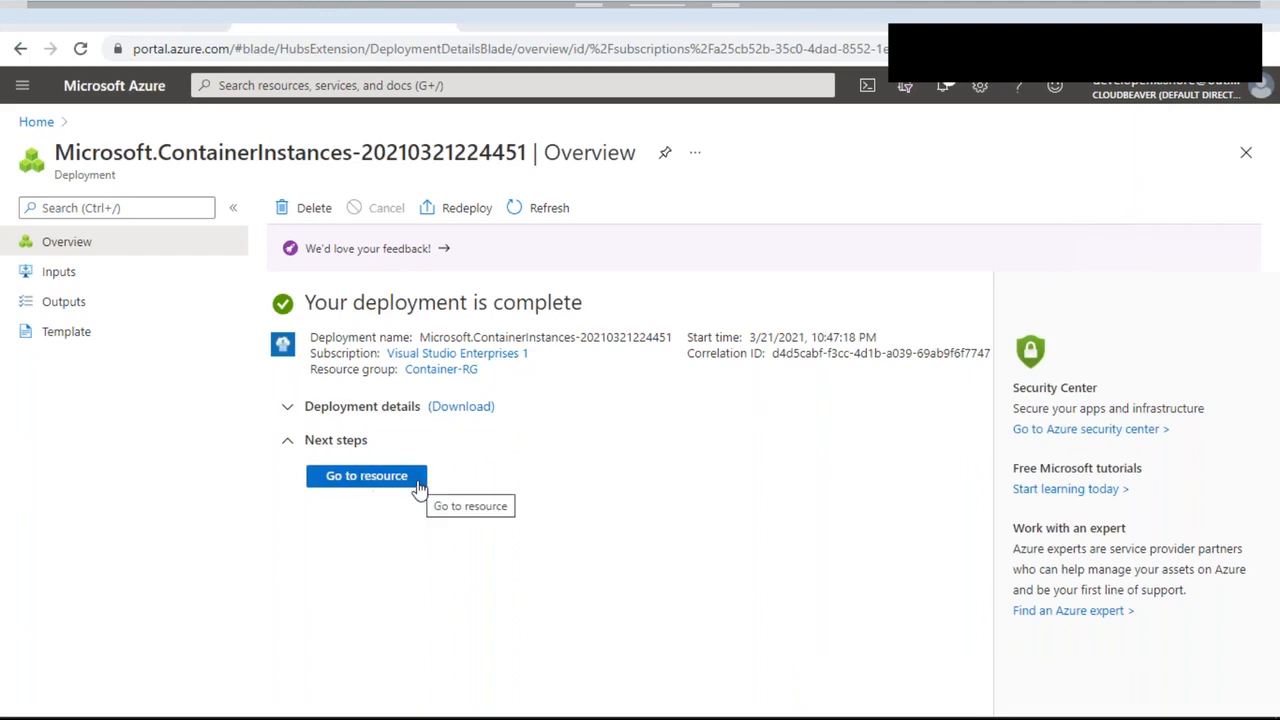
- Open the deployed mycontainer resource and decline the request to start its container group
click(419, 479)
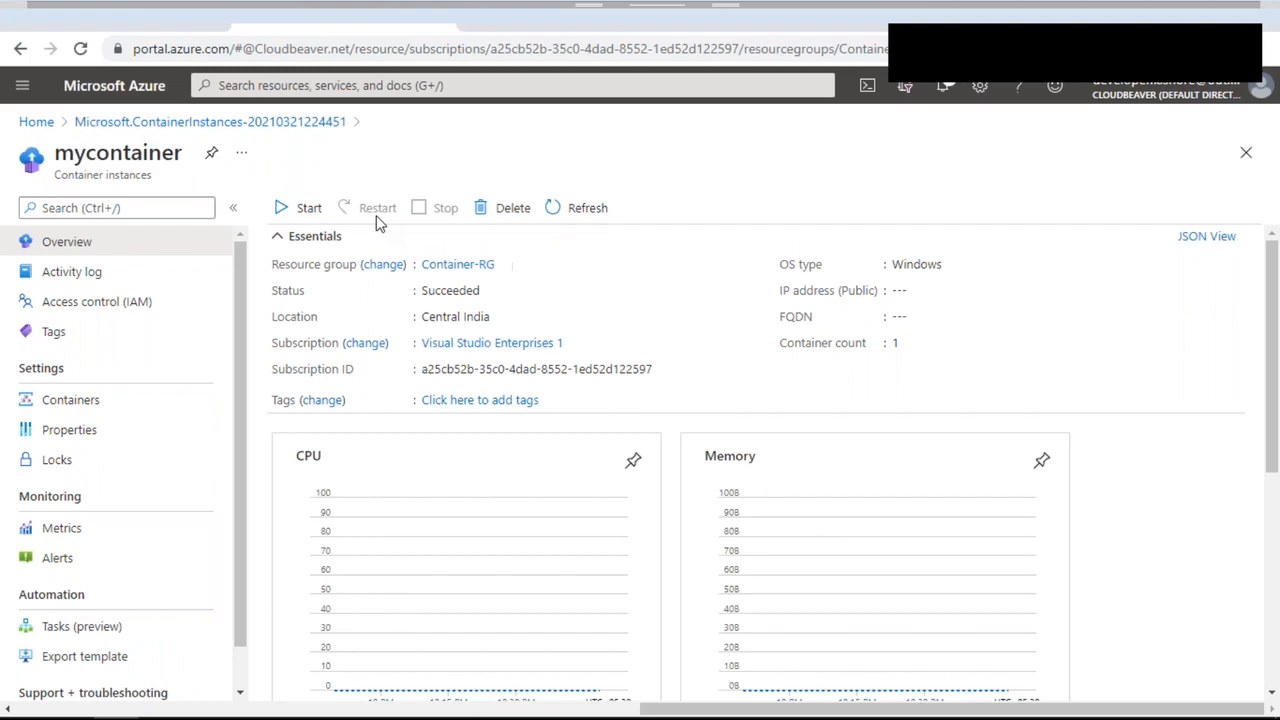
click(302, 207)
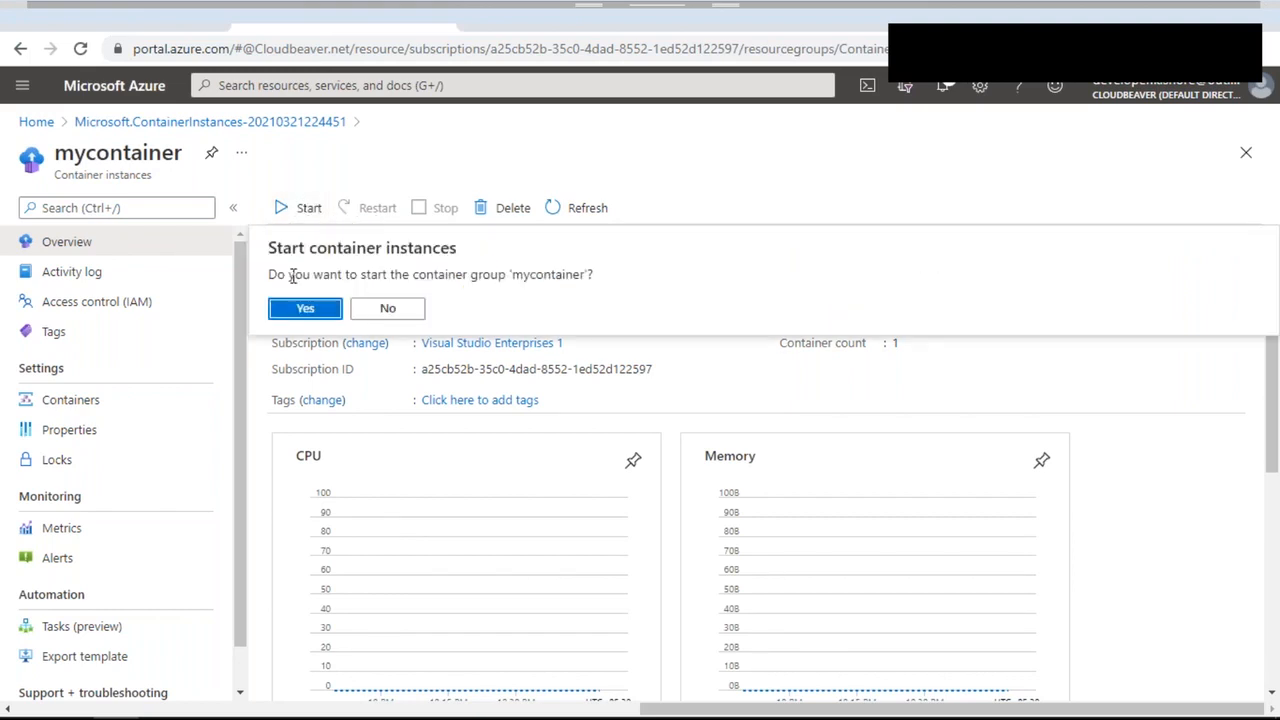
click(387, 309)
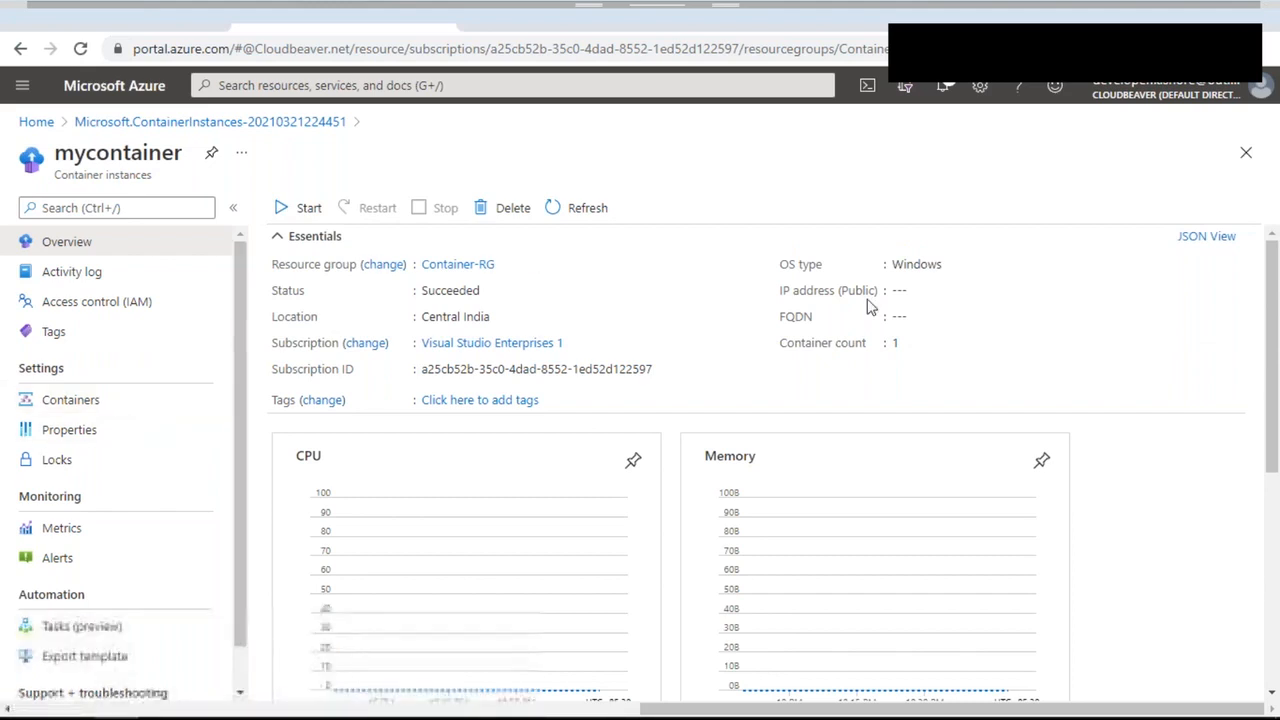
- Examine the container's image, state and events in the container list, and return to the overview
click(86, 414)
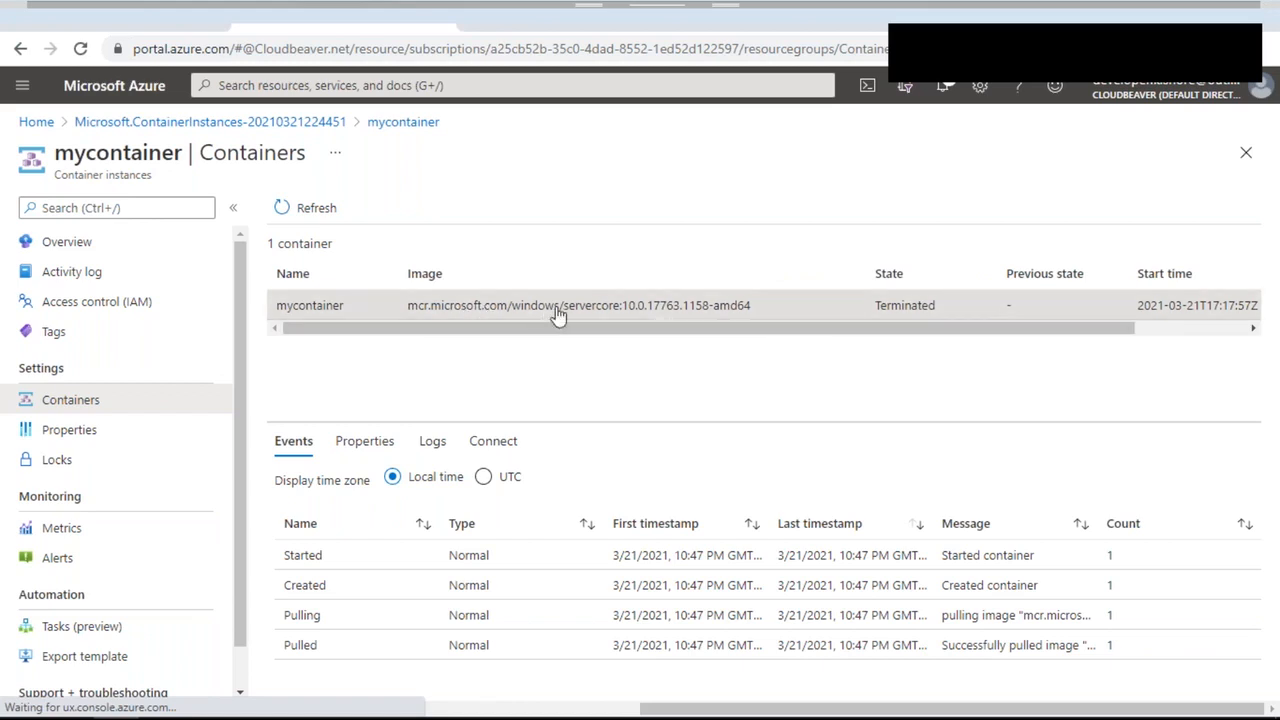
drag(669, 332, 301, 324)
click(120, 241)
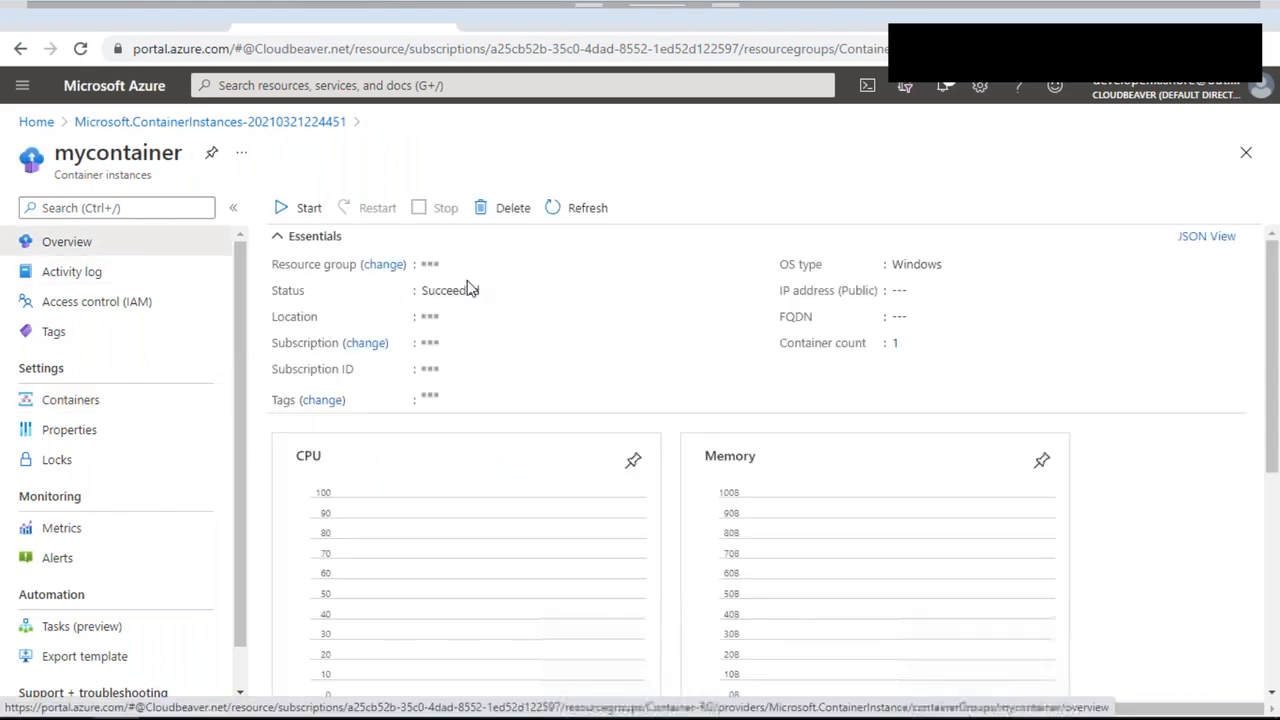
- Start the mycontainer container group and refresh its overview
click(300, 207)
click(303, 310)
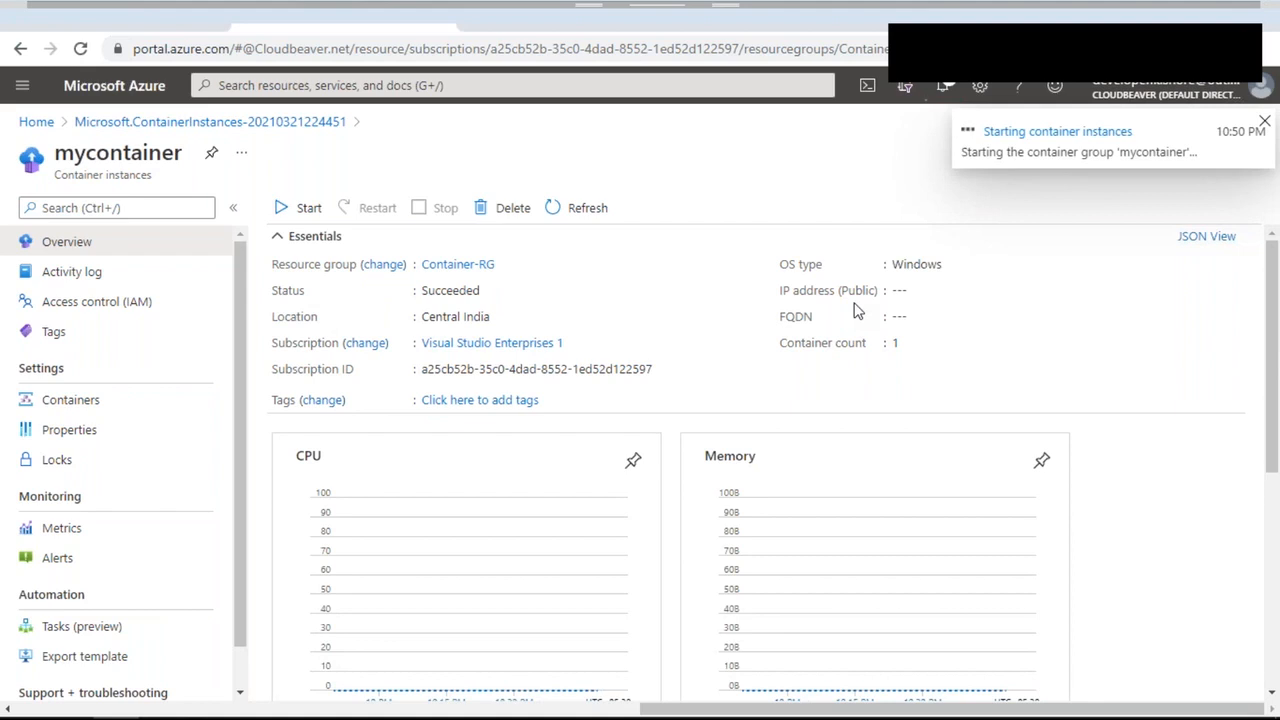
click(574, 203)
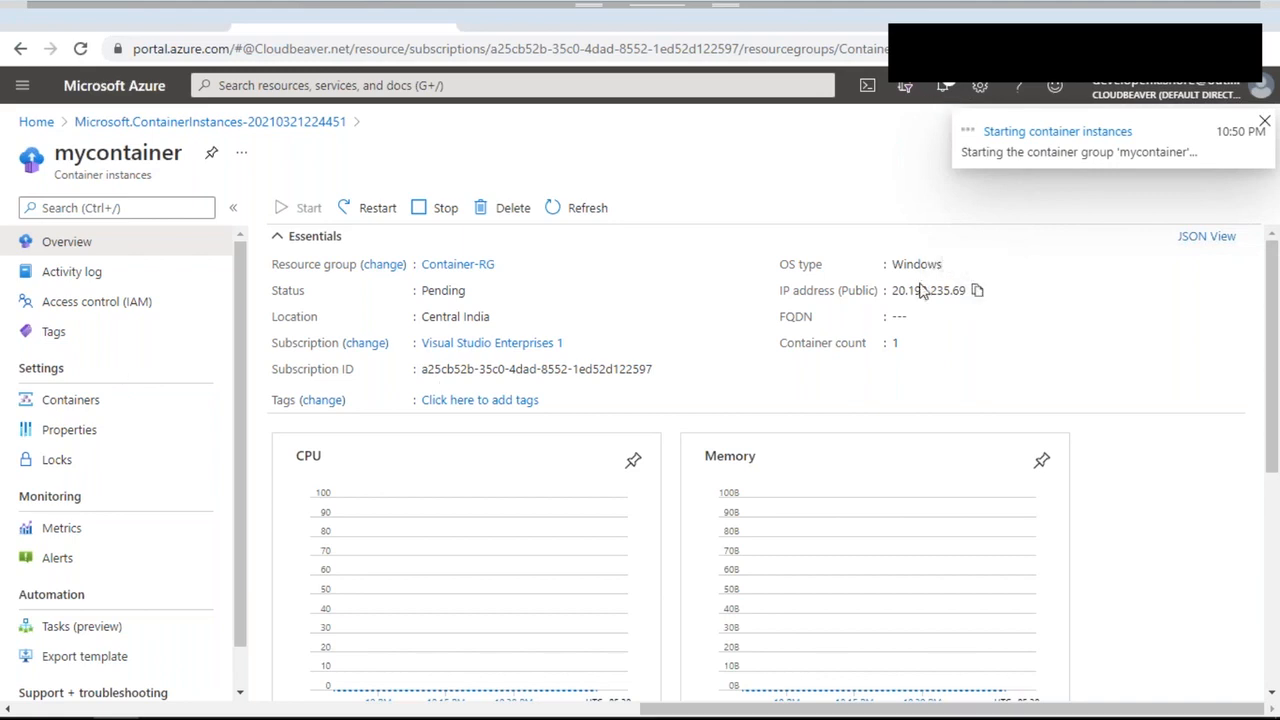
- Copy the container's public IP address and check its state in the container list before returning to the overview
double_click(921, 291)
click(977, 290)
click(118, 404)
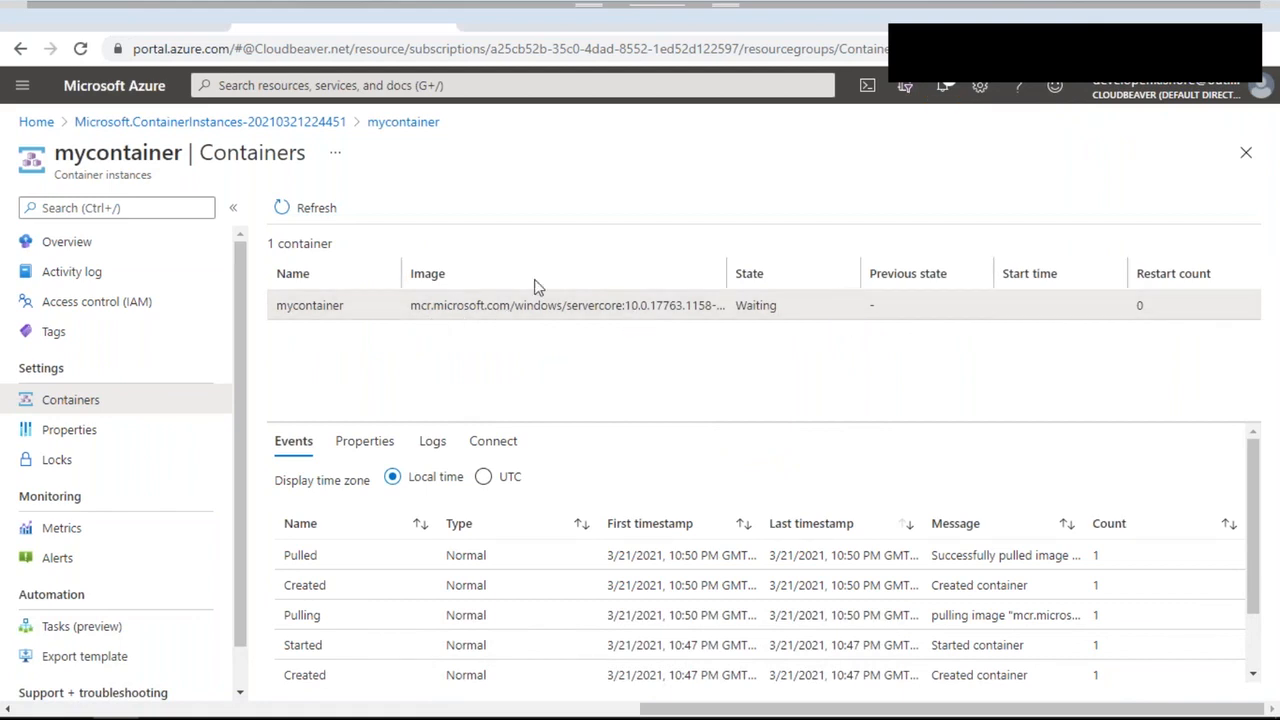
click(115, 248)
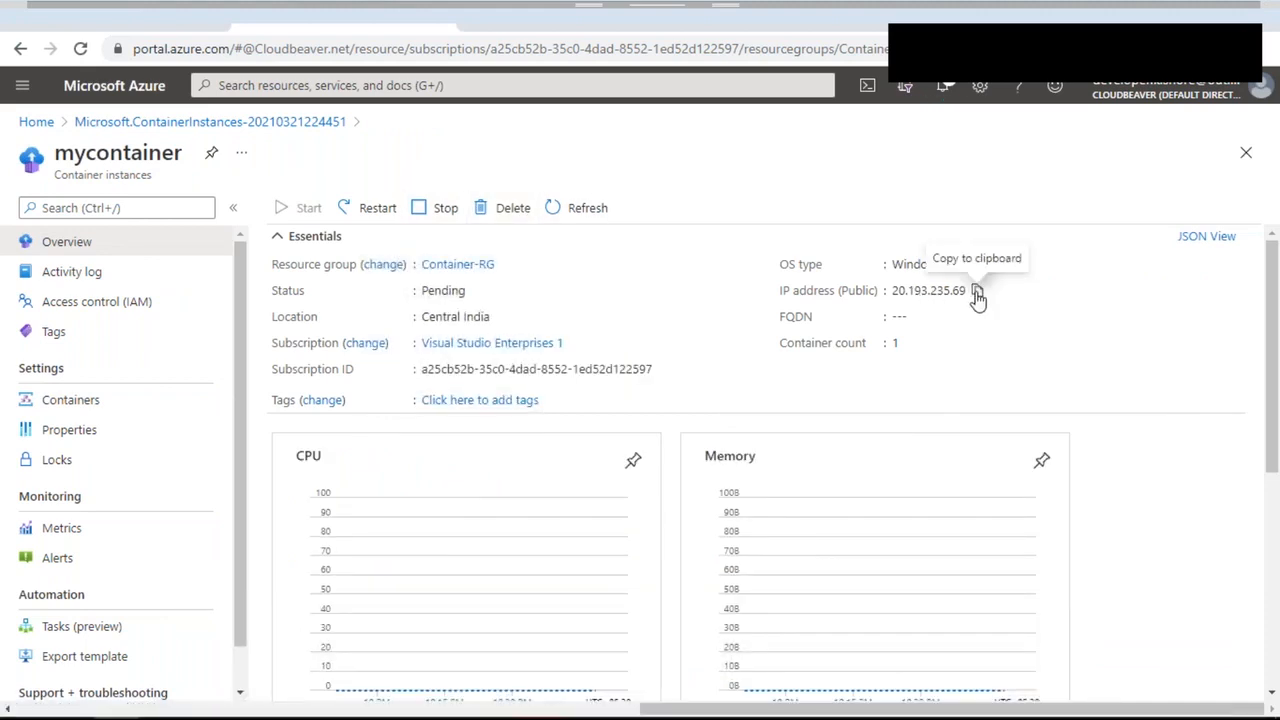
- Open the copied public IP address 20.193.235.69 in a new browser tab
click(482, 25)
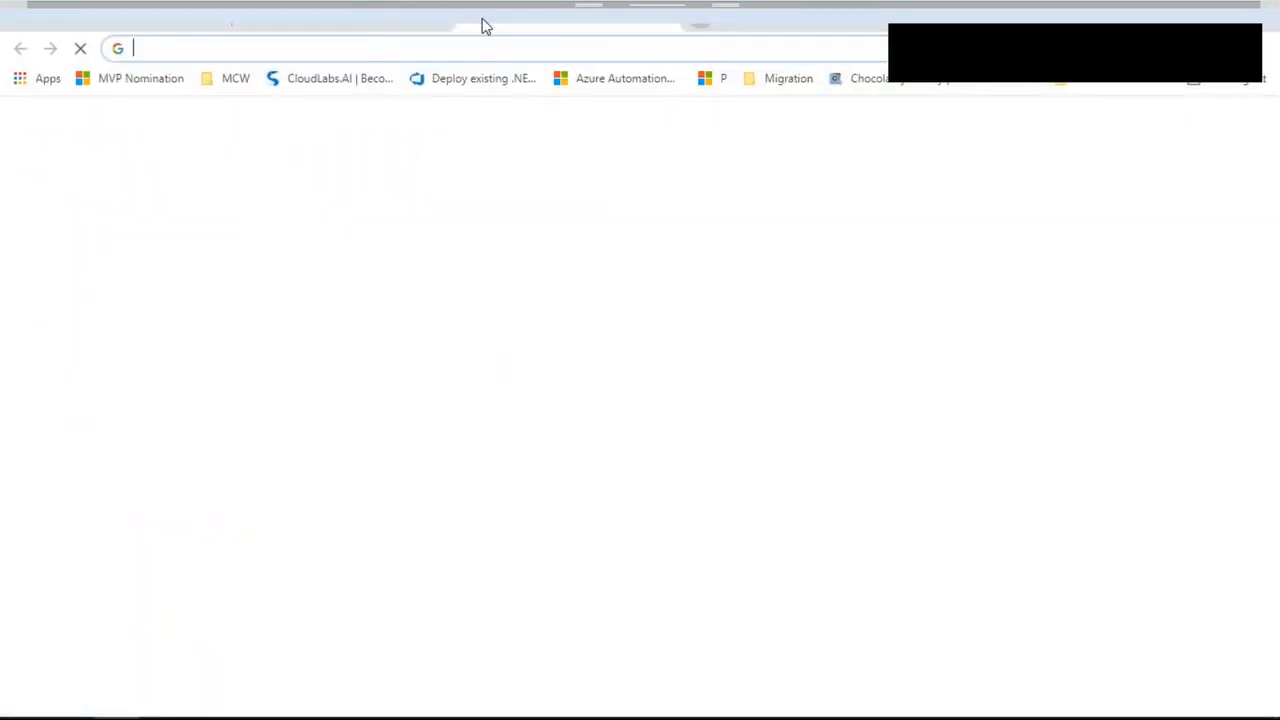
key(ctrl+v)
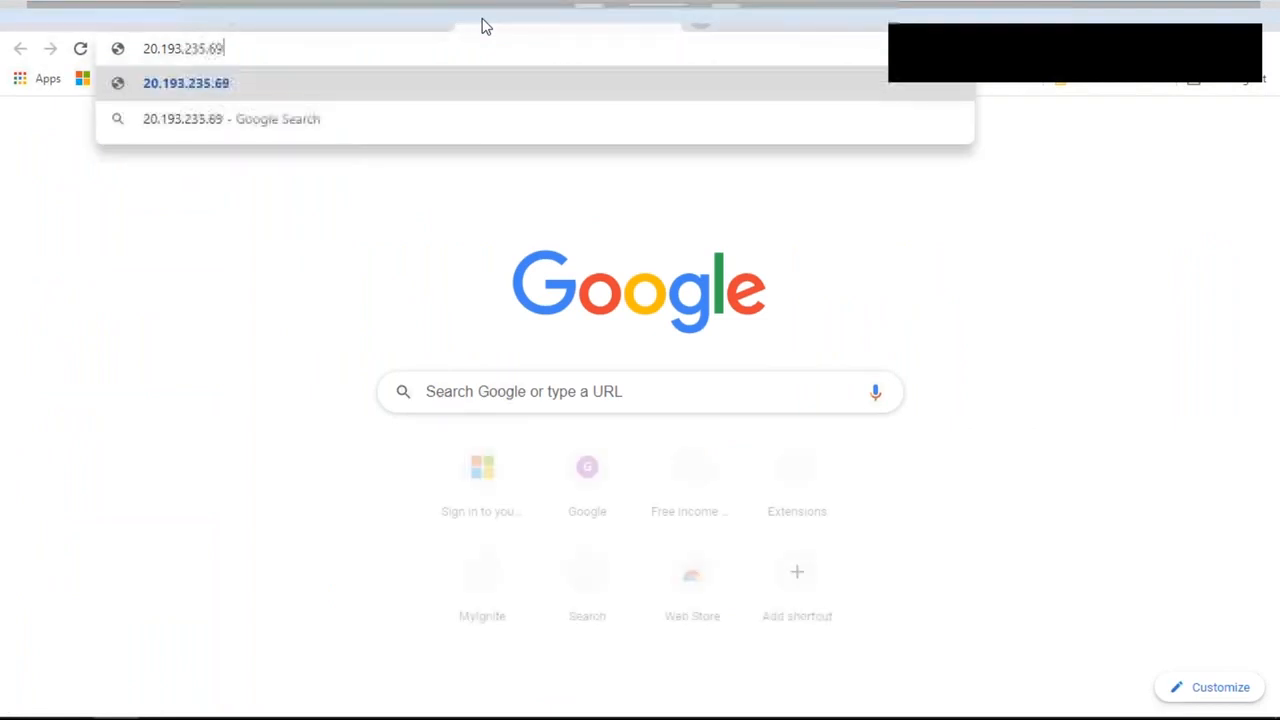
key(Return)
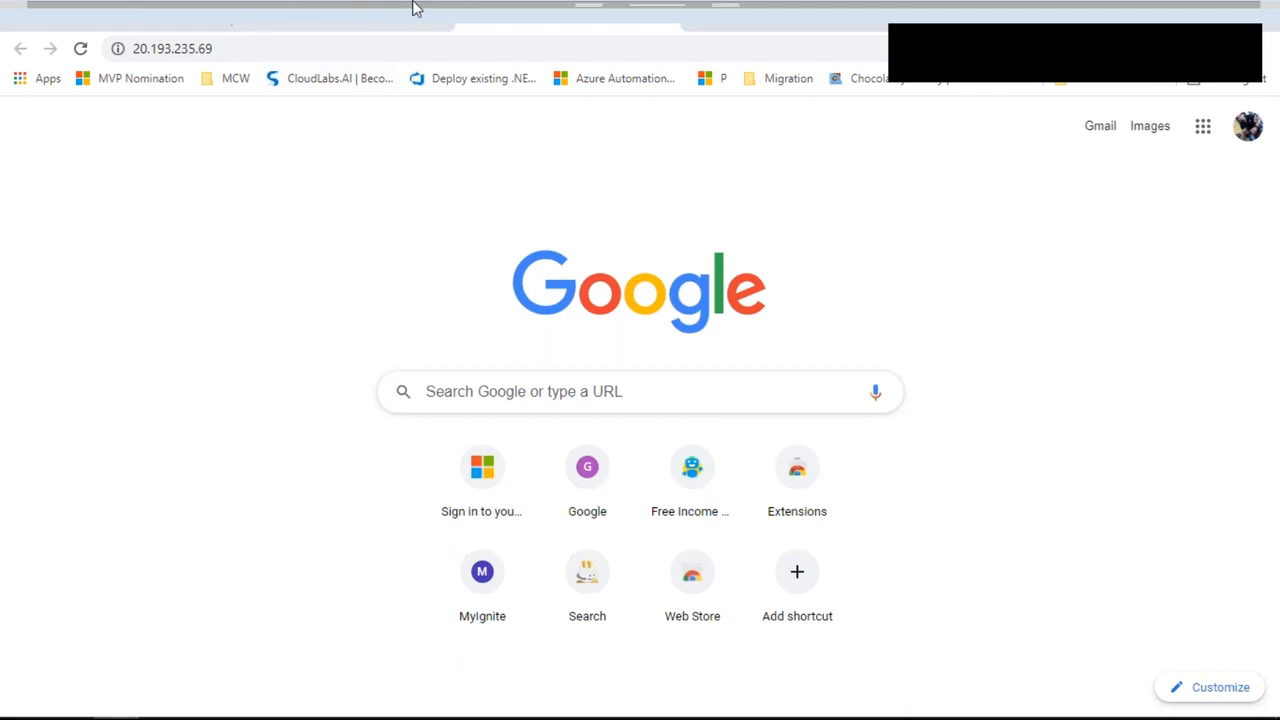
click(300, 8)
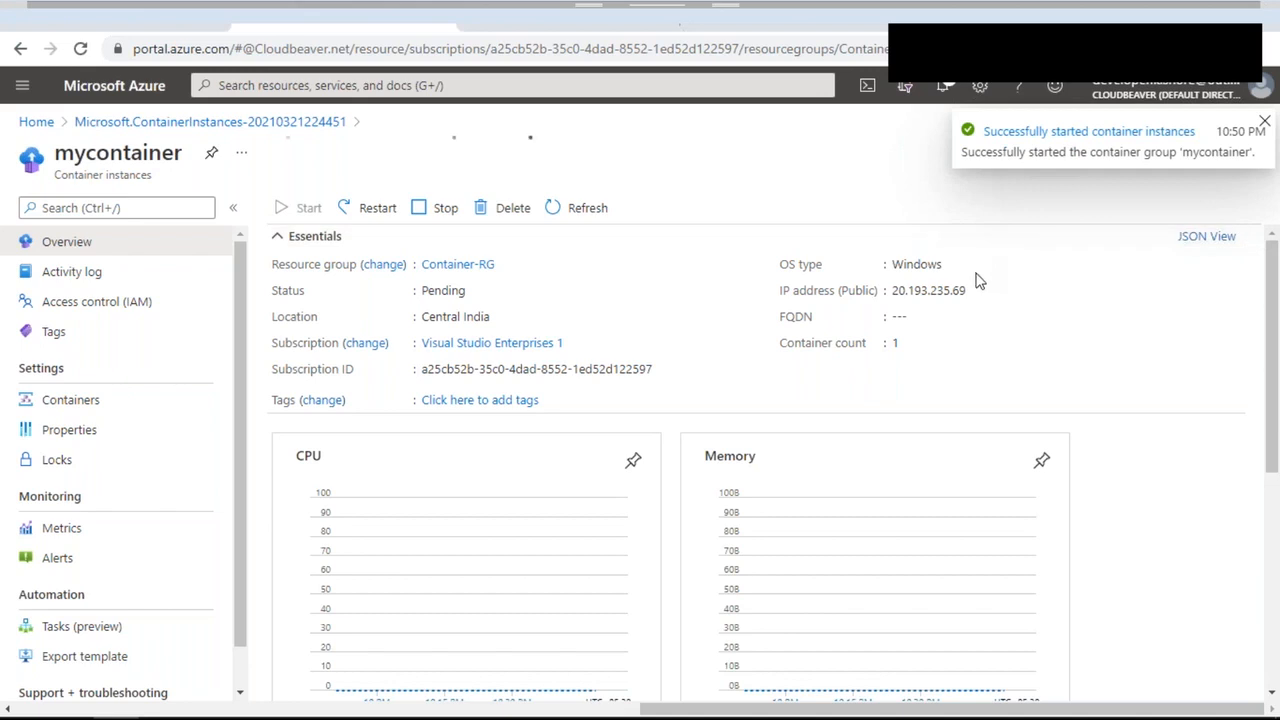
click(508, 8)
click(375, 45)
key(ctrl+c)
key(ctrl+shift+n)
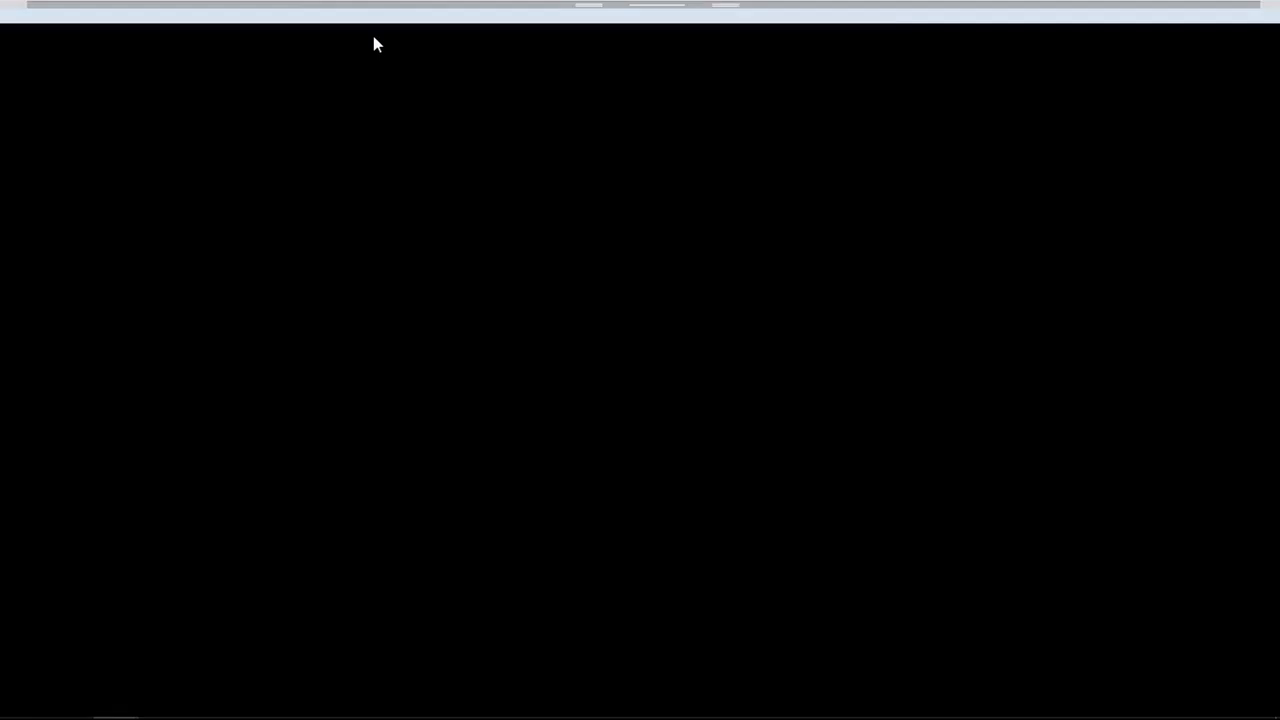
key(ctrl+v)
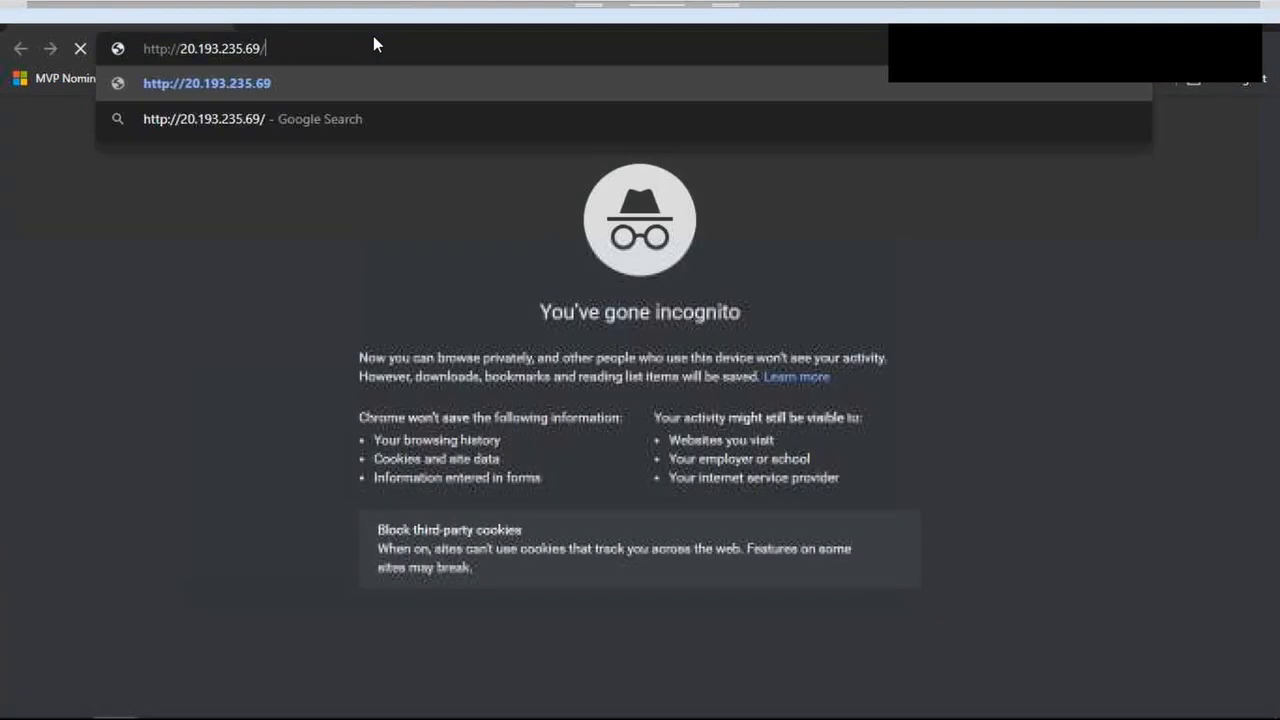
key(Return)
click(505, 22)
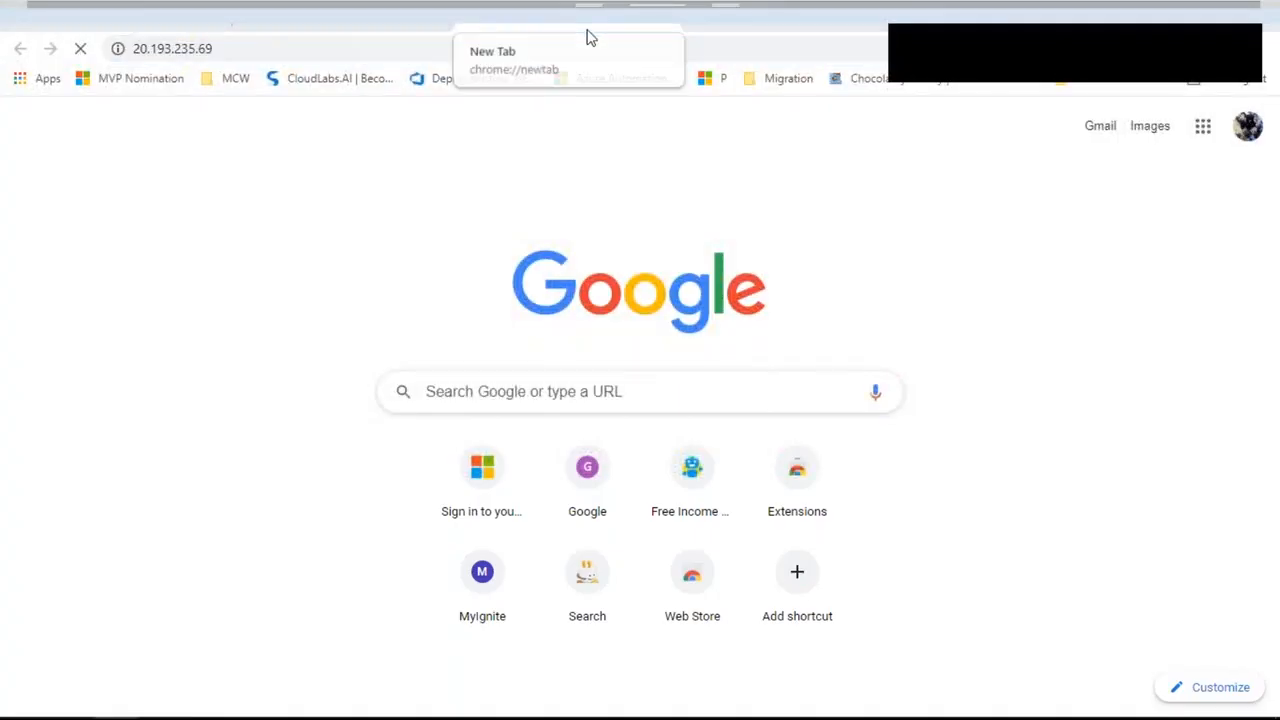
- Check both browser windows for a response from 20.193.235.69, and return to the Azure portal to examine mycontainer's container list and events
key(alt+Tab)
key(alt+Tab)
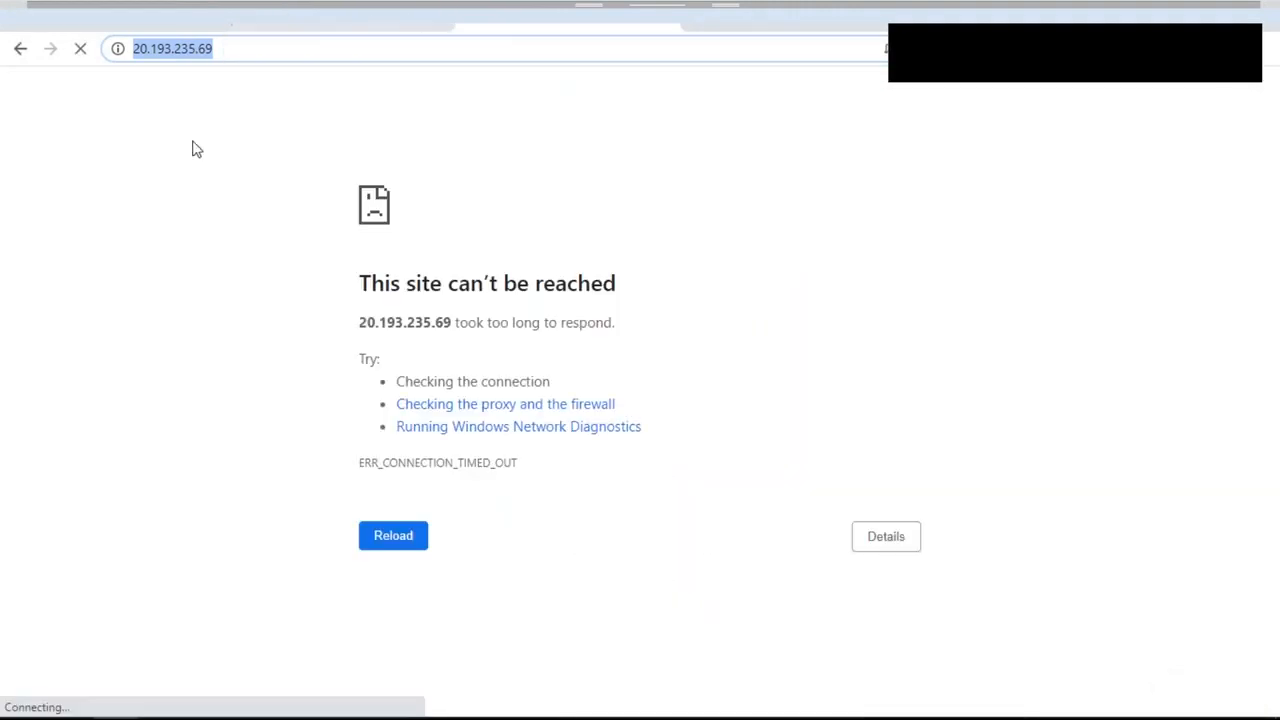
key(alt+Tab)
key(alt+Tab)
click(340, 17)
click(128, 405)
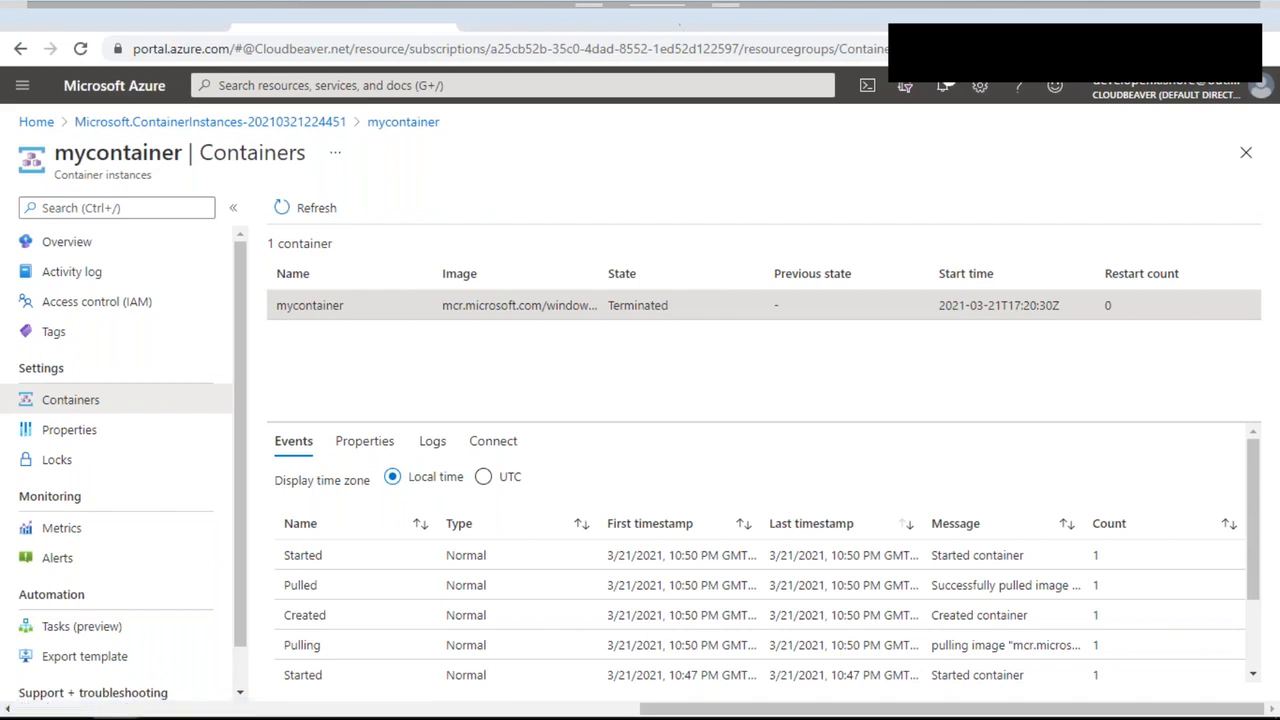
- Switch to the Labs document in Word and open the walkthrough link under 03 - Deploy Azure Container Instances
key(alt+Tab)
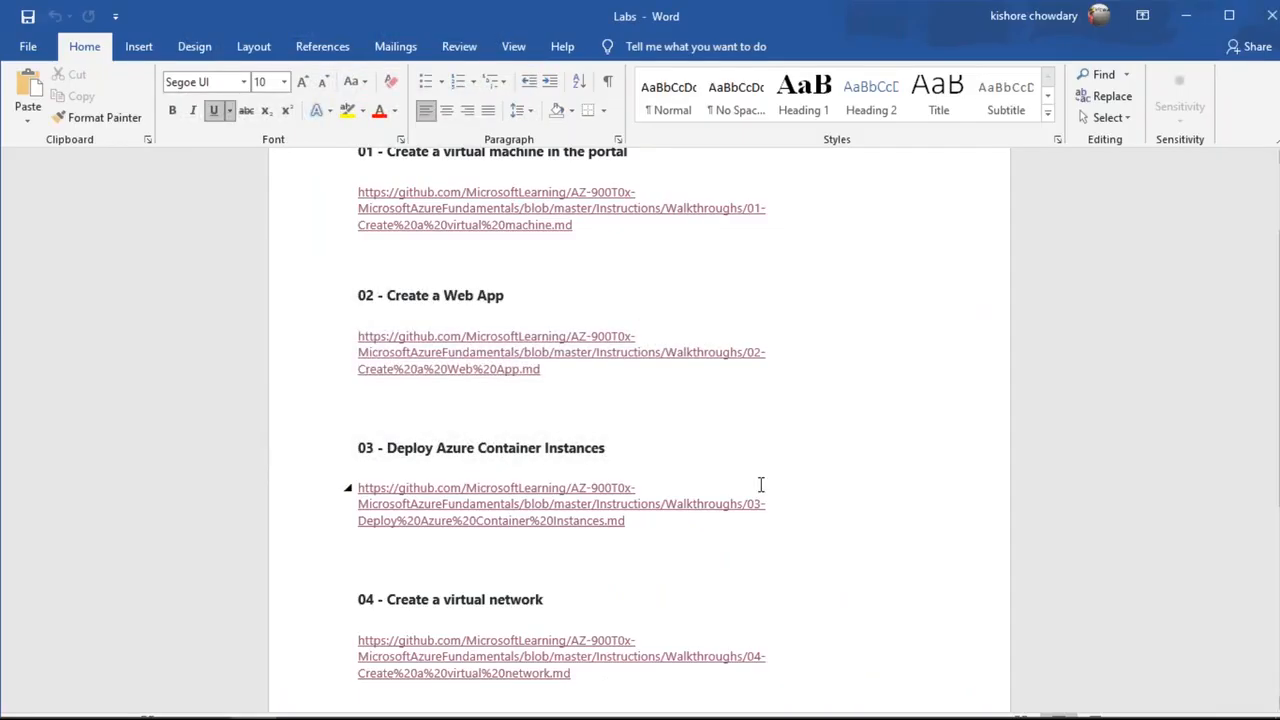
scroll(760, 484, down, 2)
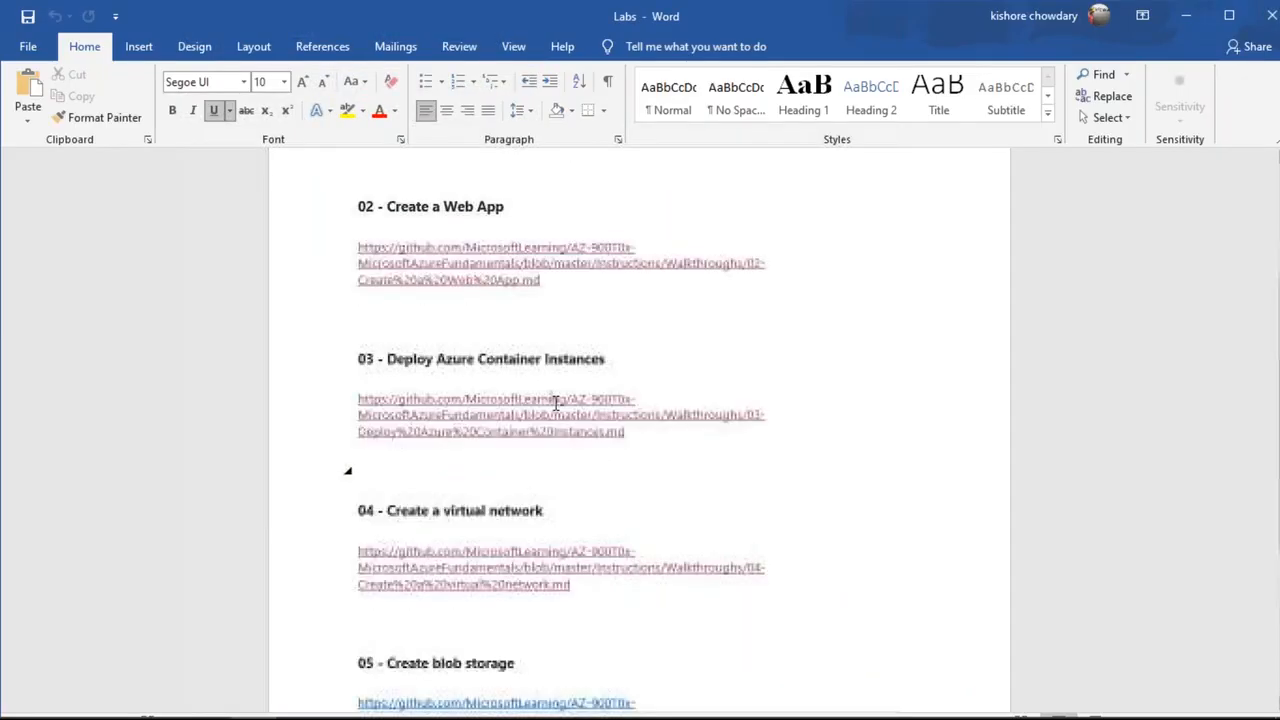
key(alt+Tab)
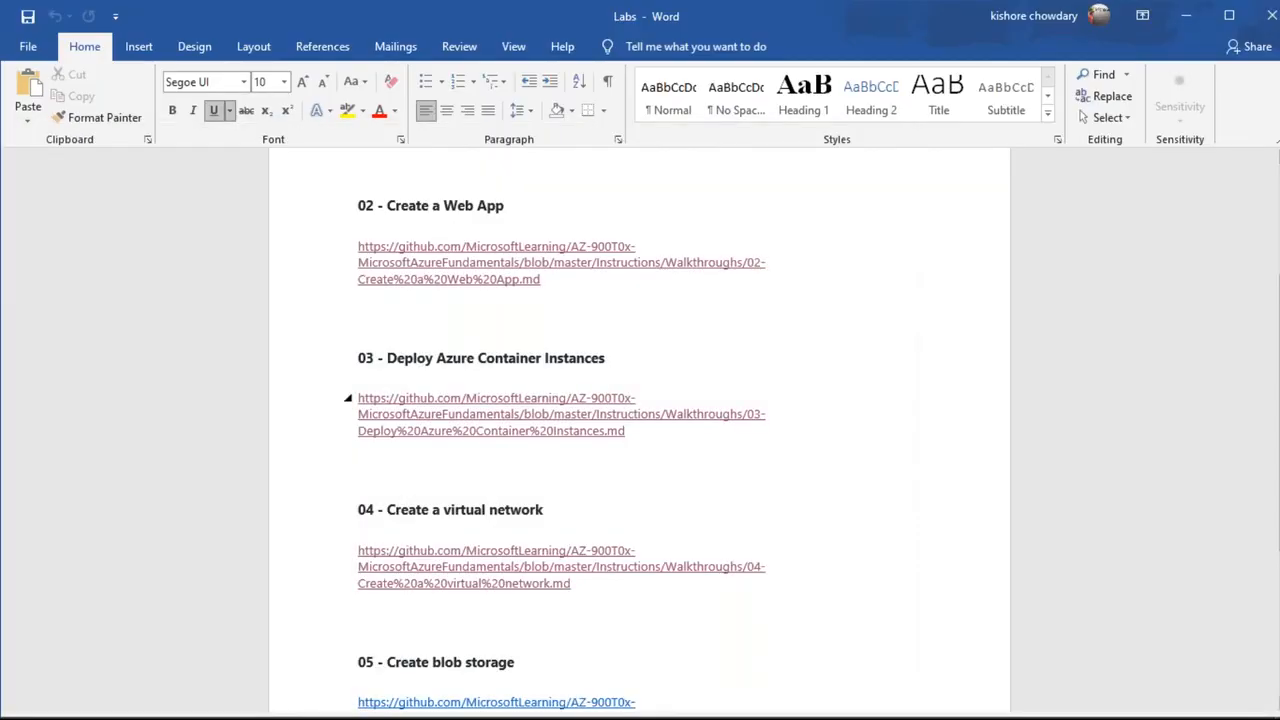
ctrl+click(513, 407)
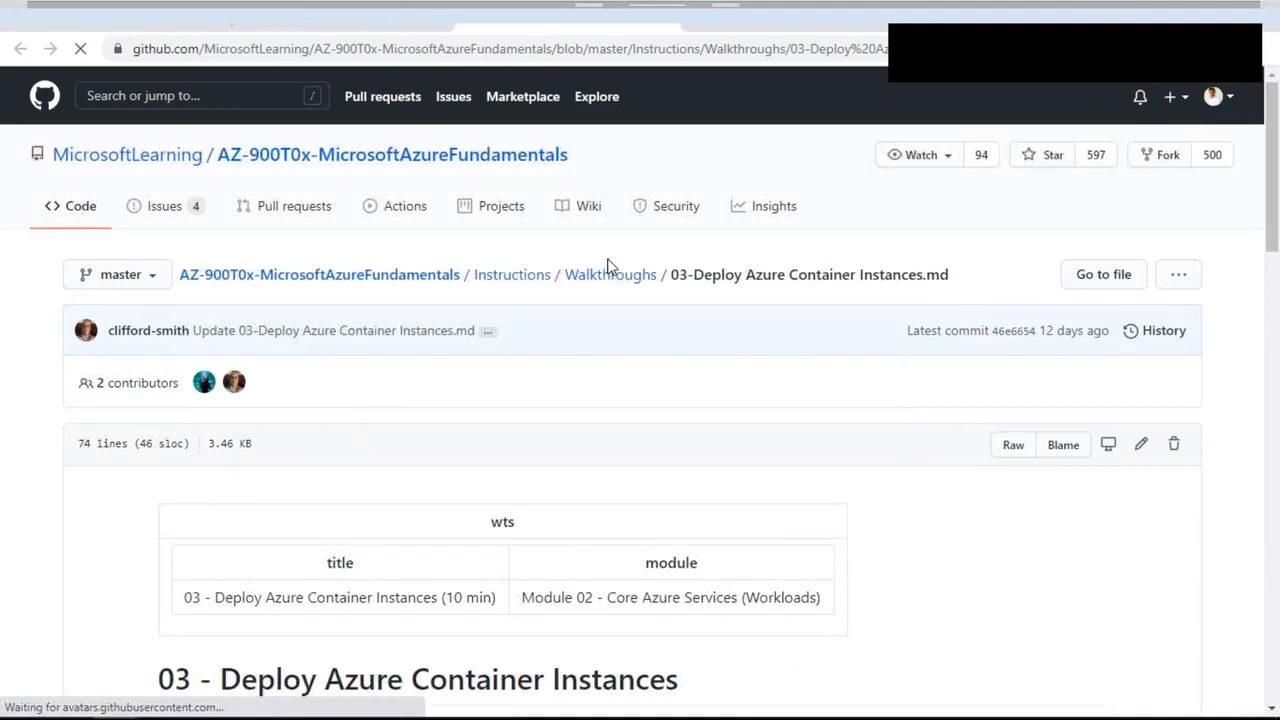
- Review the walkthrough's container settings, networking and FQDN verification instructions, and return to mycontainer's overview in the Azure portal
scroll(607, 265, down, 1)
scroll(607, 265, down, 10)
scroll(500, 424, up, 2)
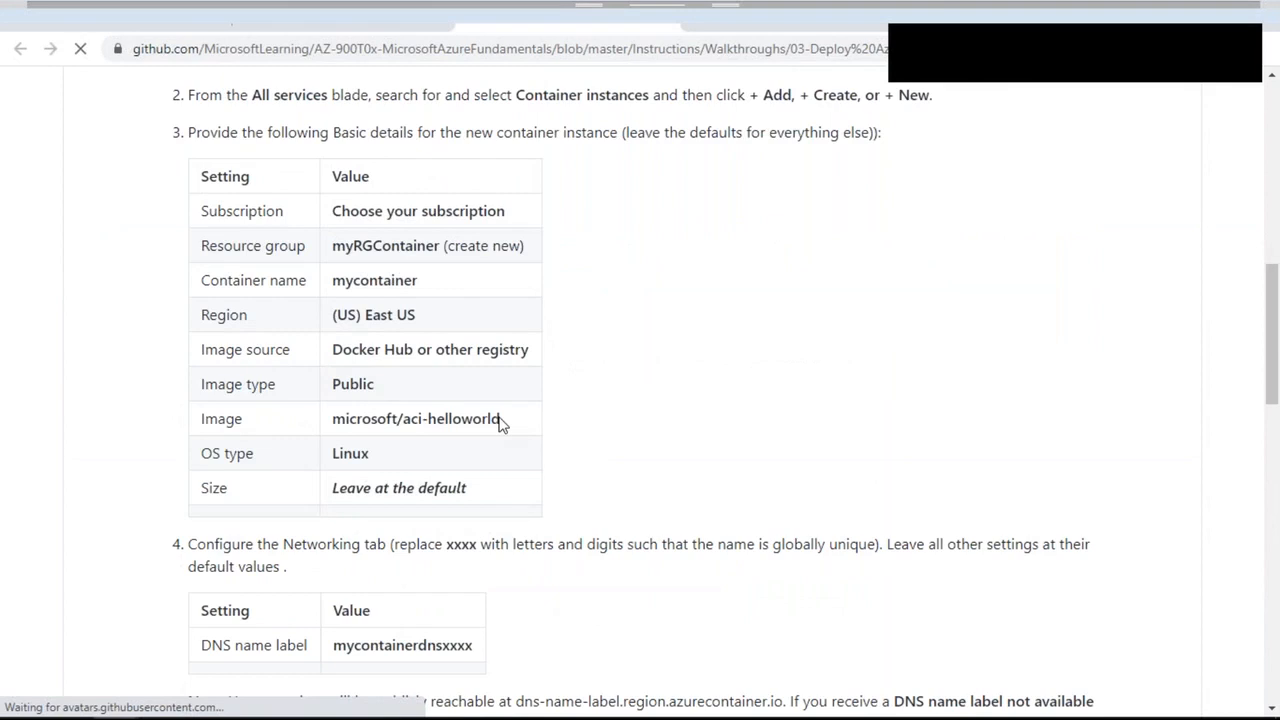
scroll(500, 424, down, 5)
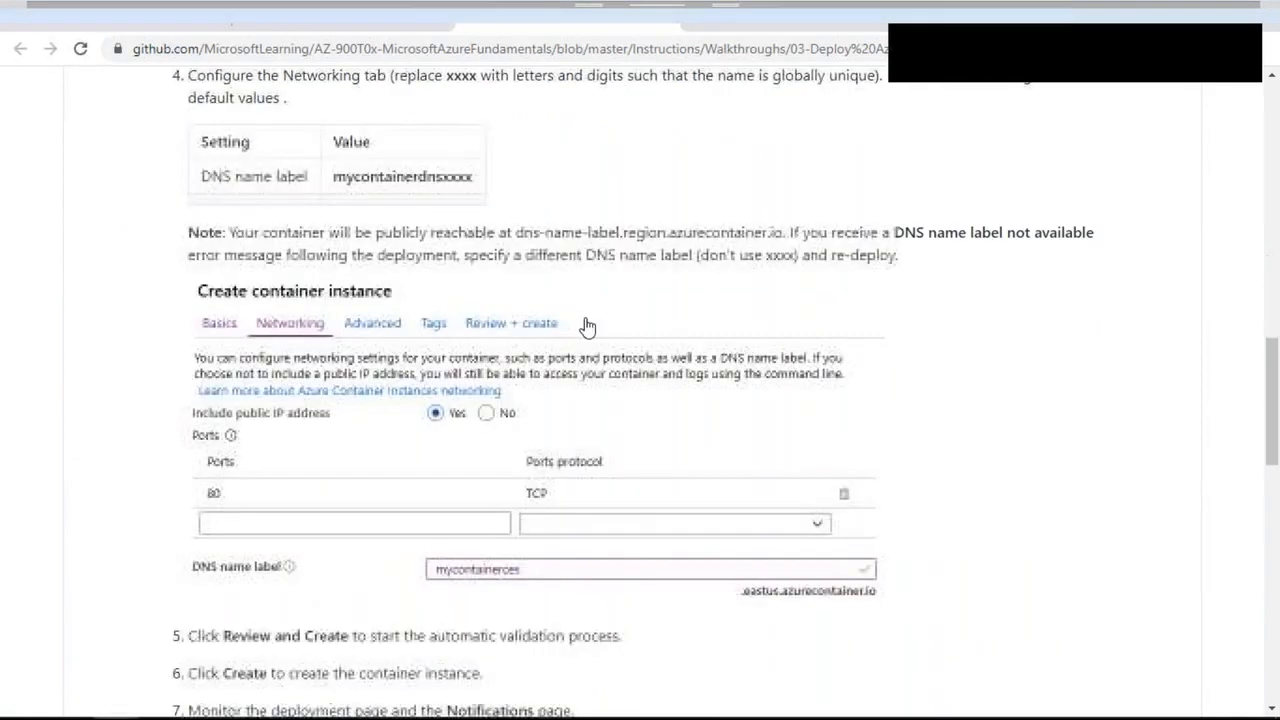
scroll(587, 327, down, 9)
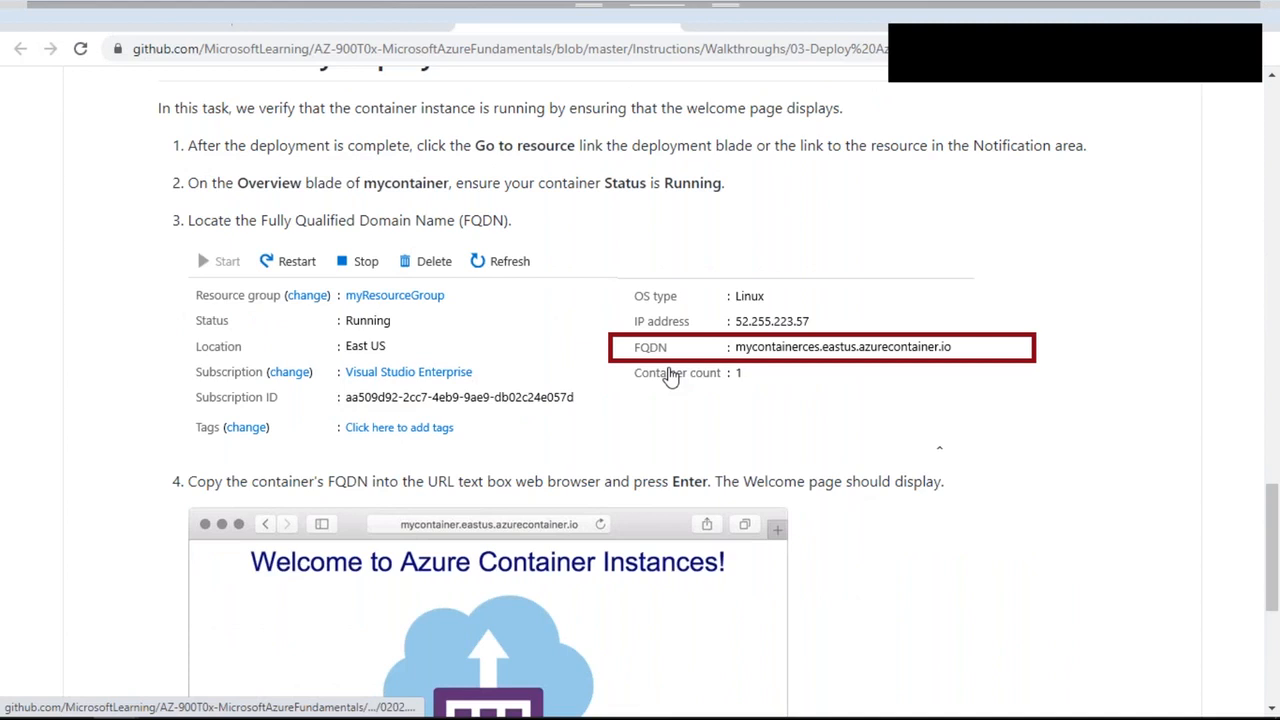
scroll(519, 343, down, 3)
scroll(519, 343, up, 2)
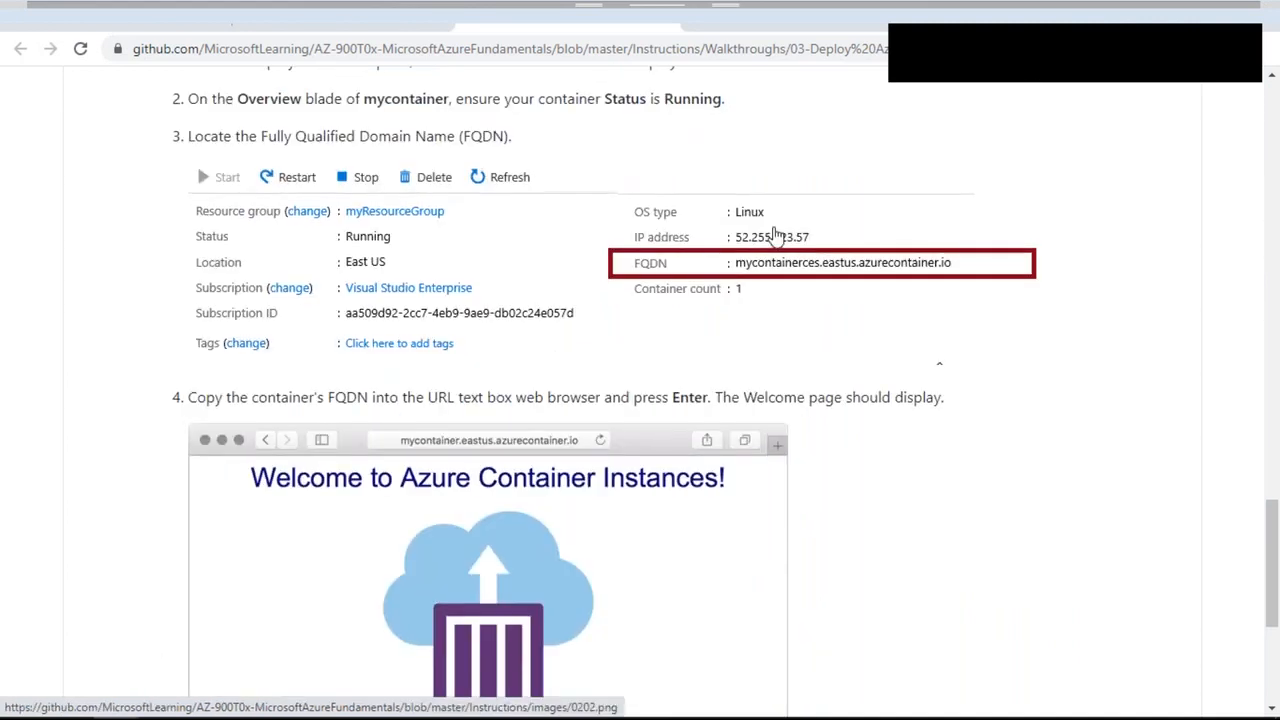
scroll(445, 330, up, 12)
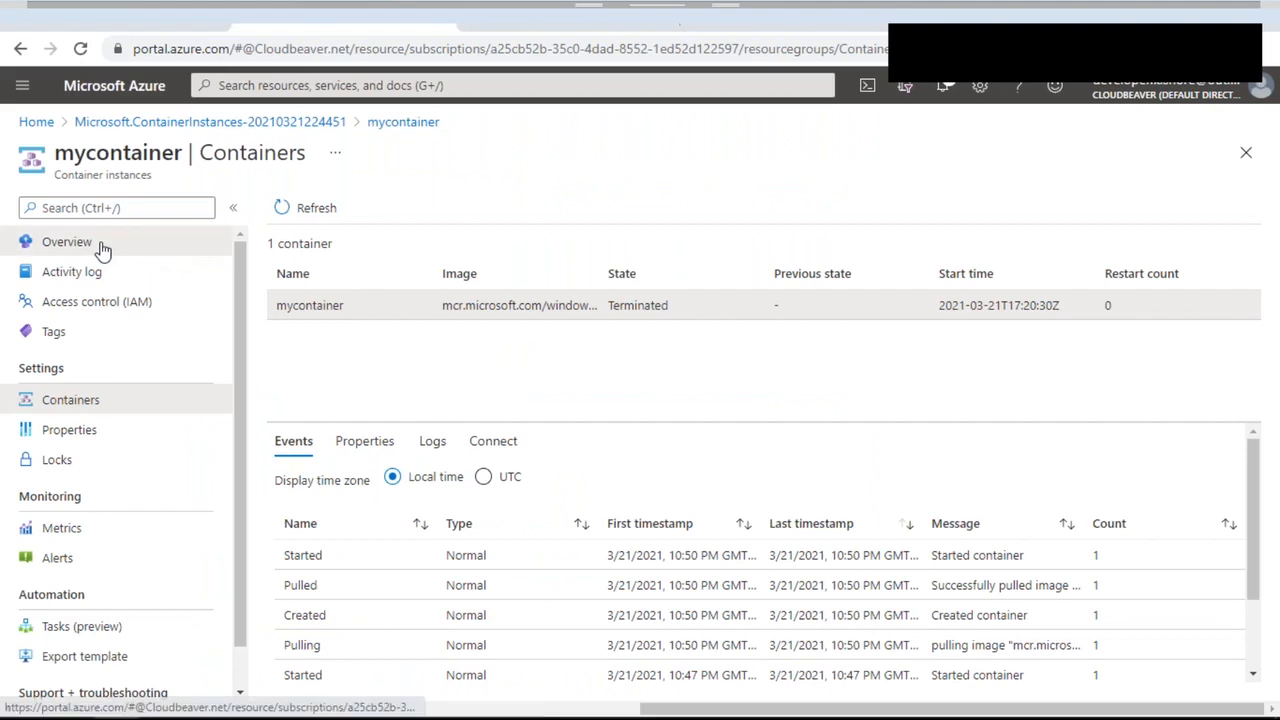
click(103, 249)
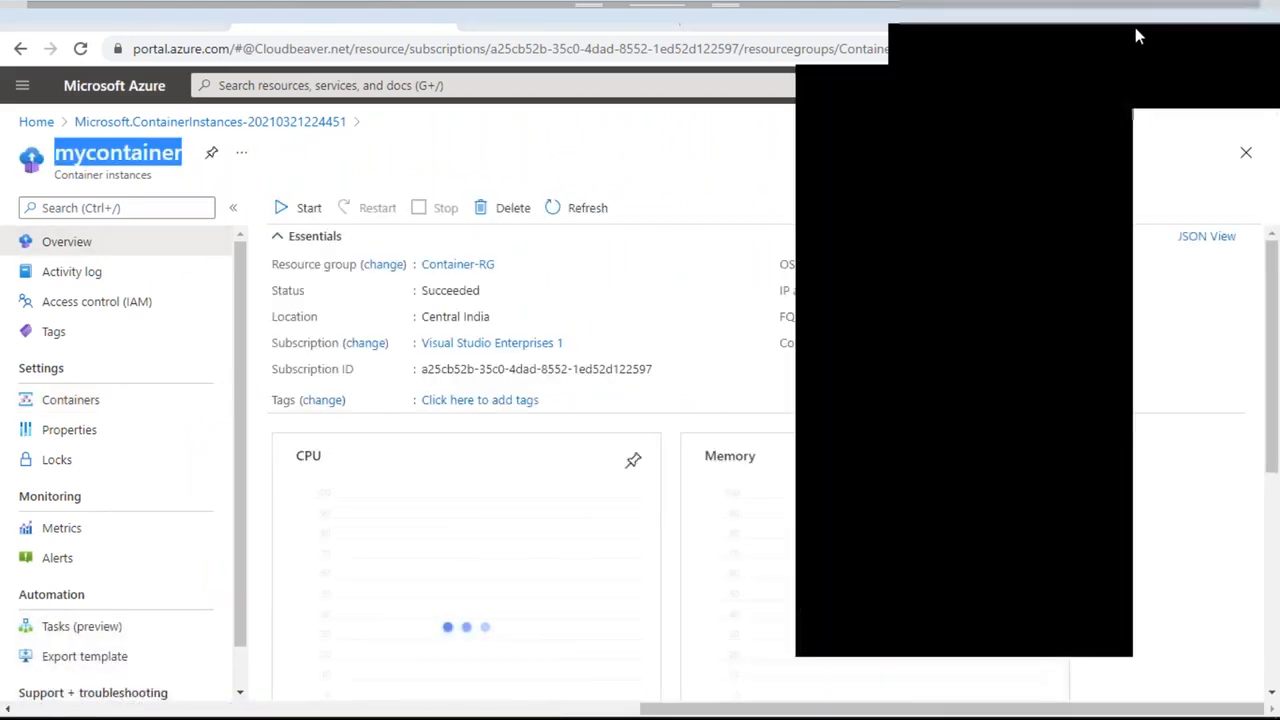
click(1129, 46)
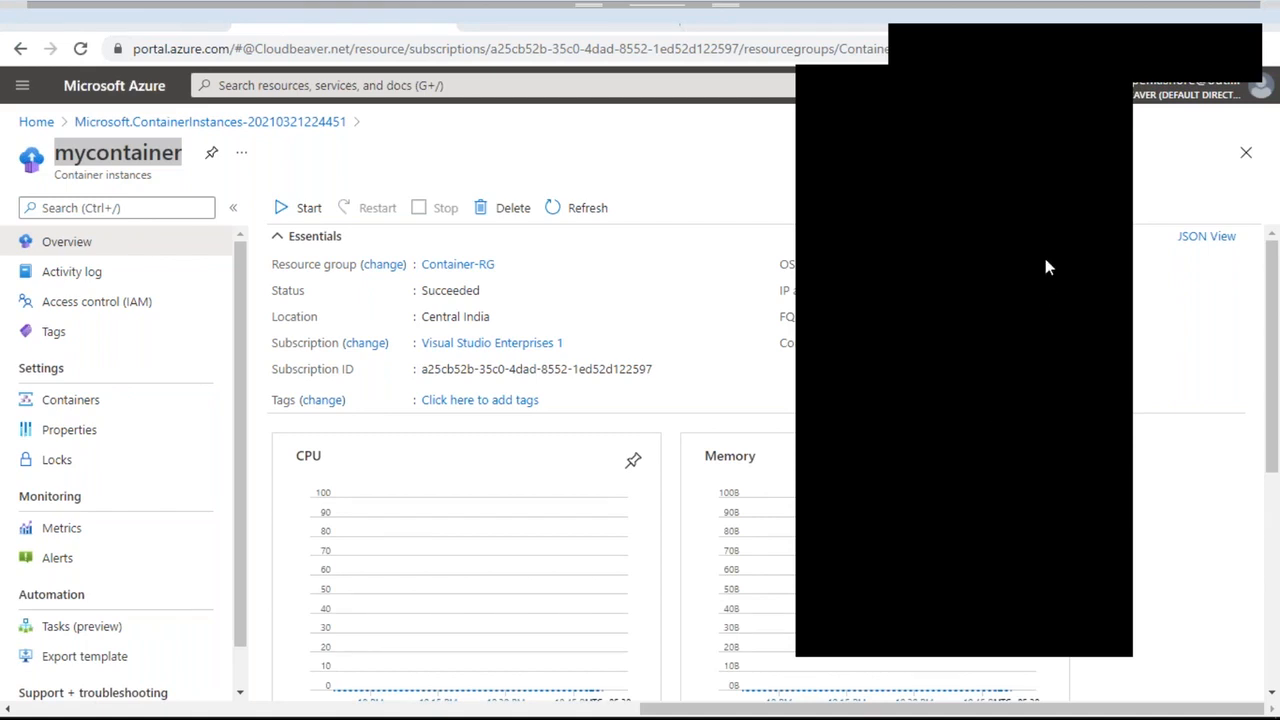
click(1086, 92)
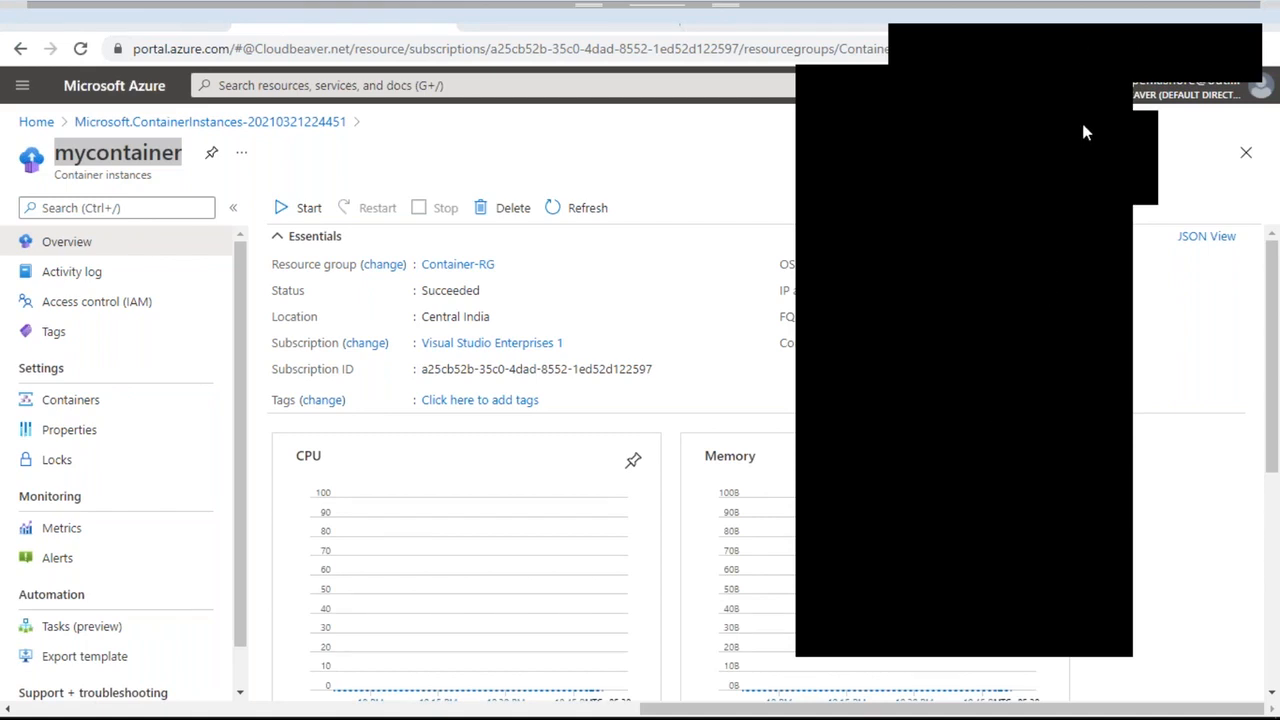
click(1083, 124)
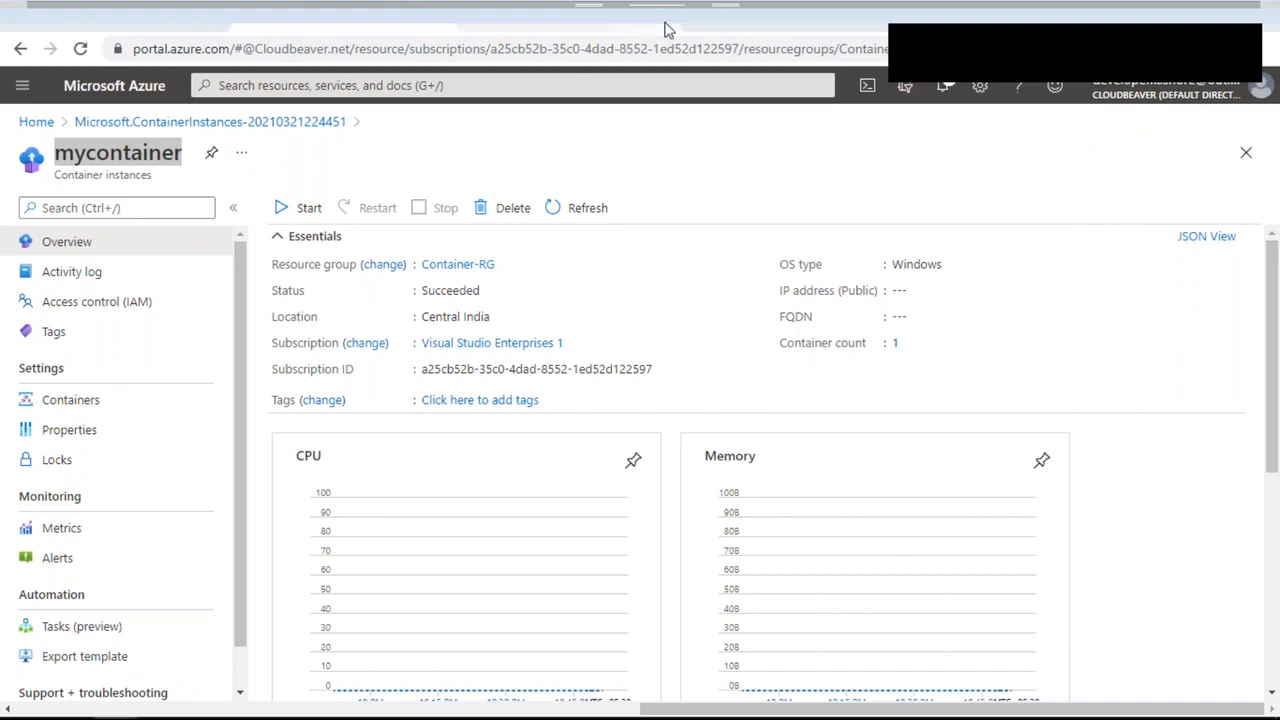